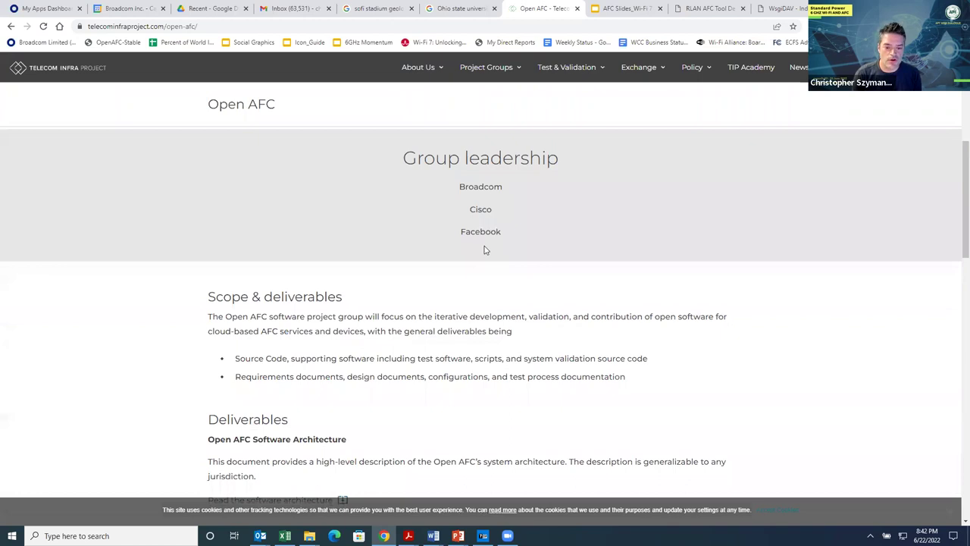
Switch from the Open AFC project page to the RLAN AFC Tool and open its AFC configuration.
scroll(490, 251, "up", 5)
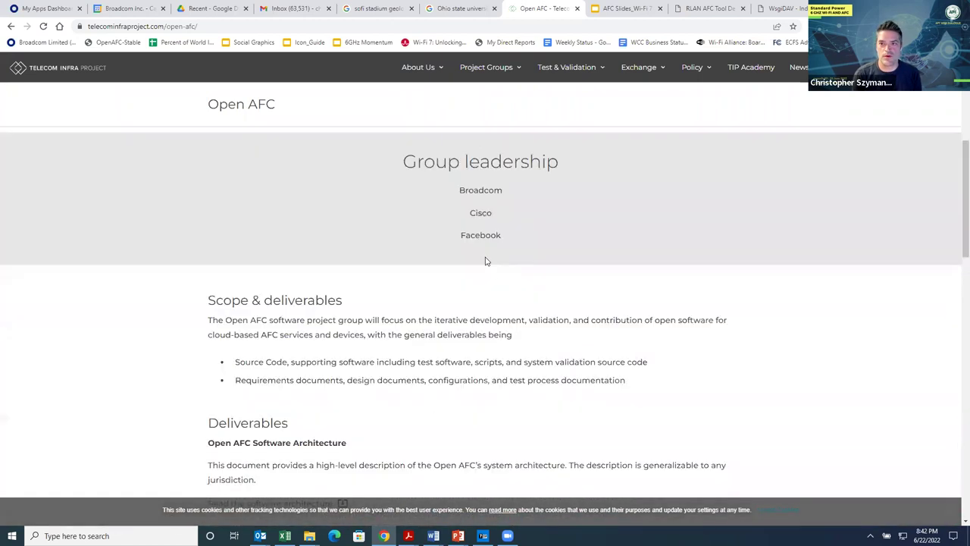
scroll(493, 265, "up", 2)
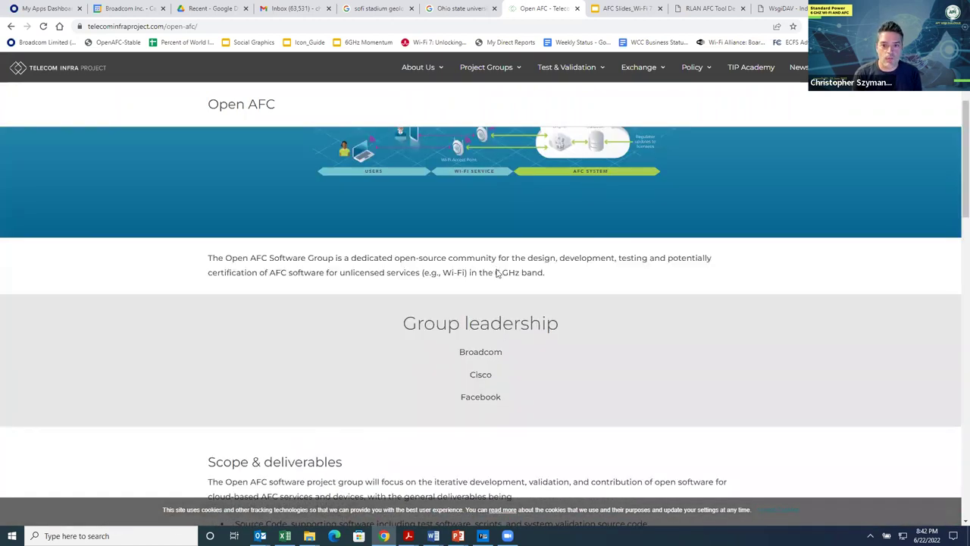
scroll(493, 269, "up", 2)
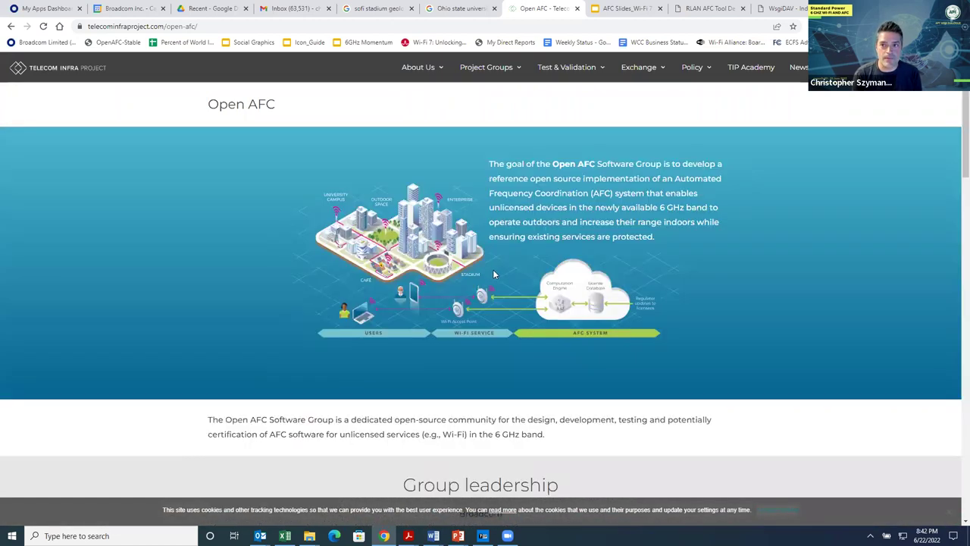
left_click(725, 9)
left_click(551, 79)
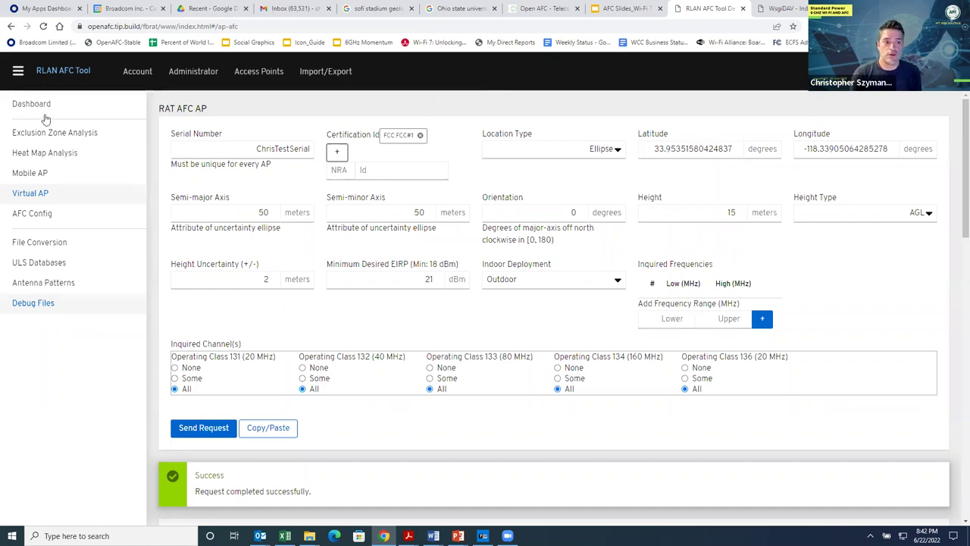
left_click(32, 216)
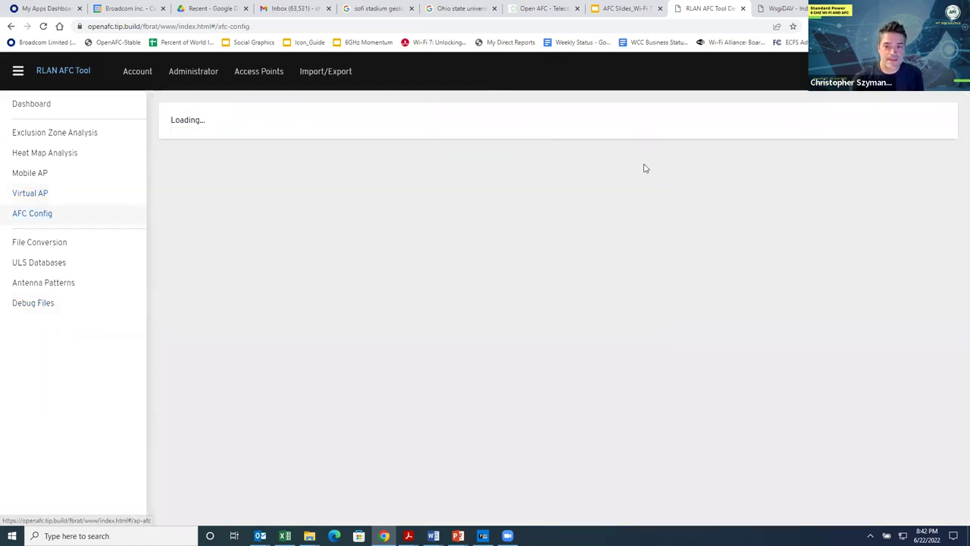
View the RLAN AFC Tool's version and database licence information, and close it.
key("Tab")
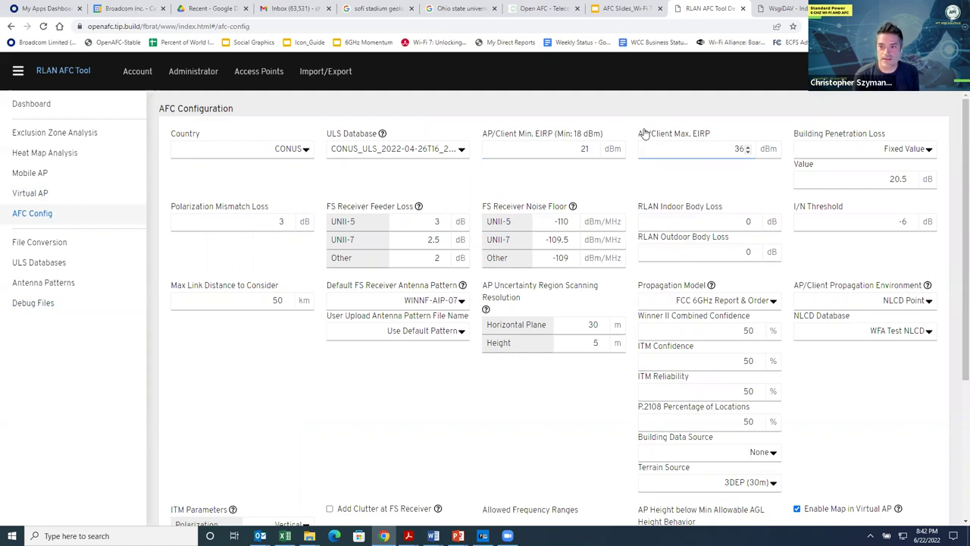
left_click(352, 172)
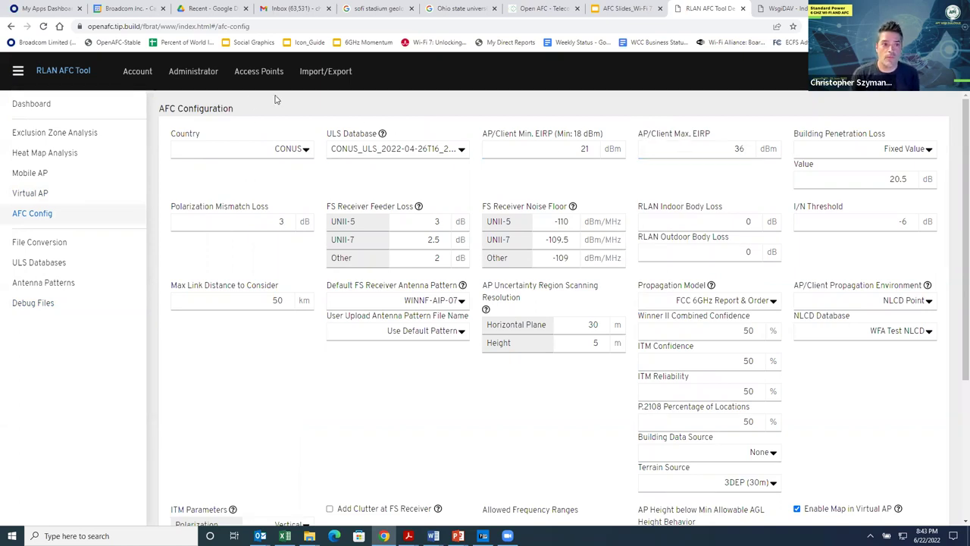
left_click(699, 151)
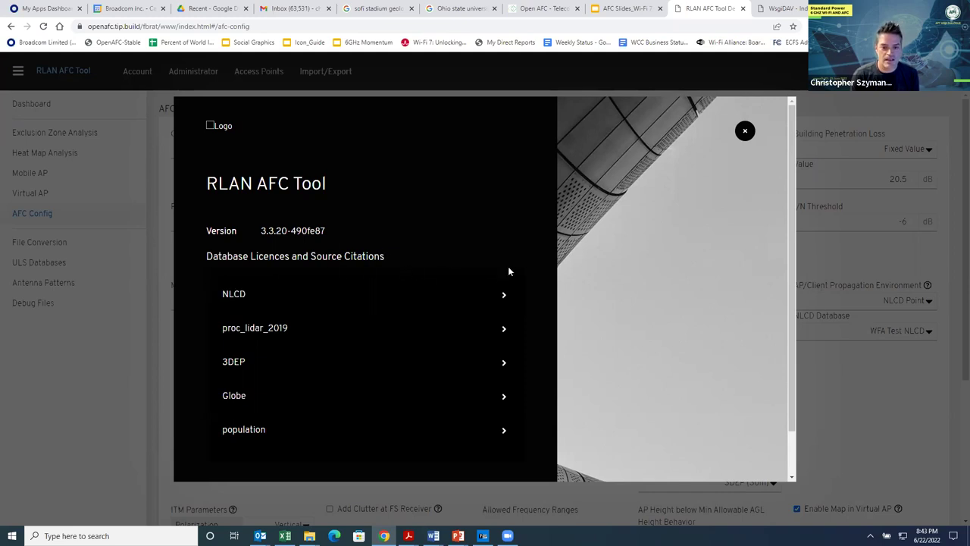
left_click(741, 134)
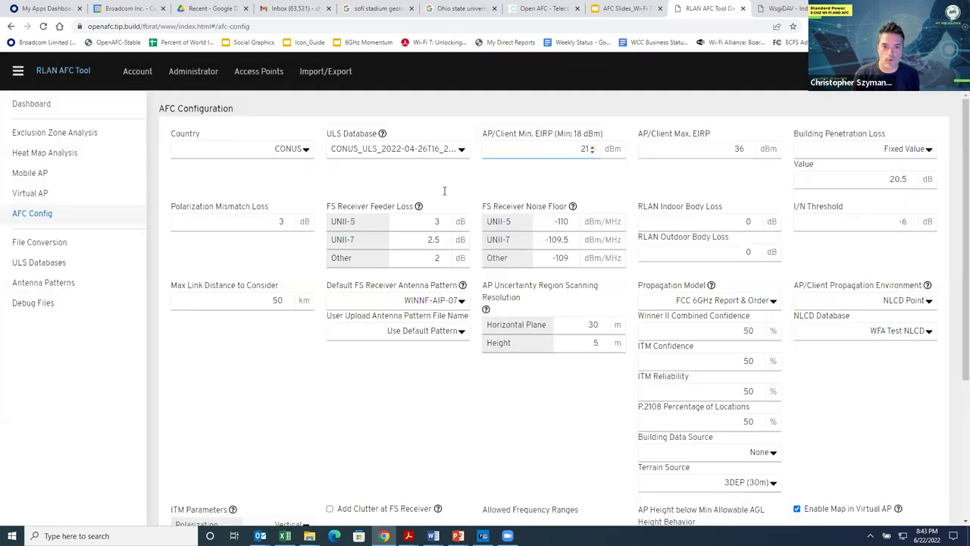
Check the available country options and keep CONUS as the country in the AFC configuration.
left_click(306, 150)
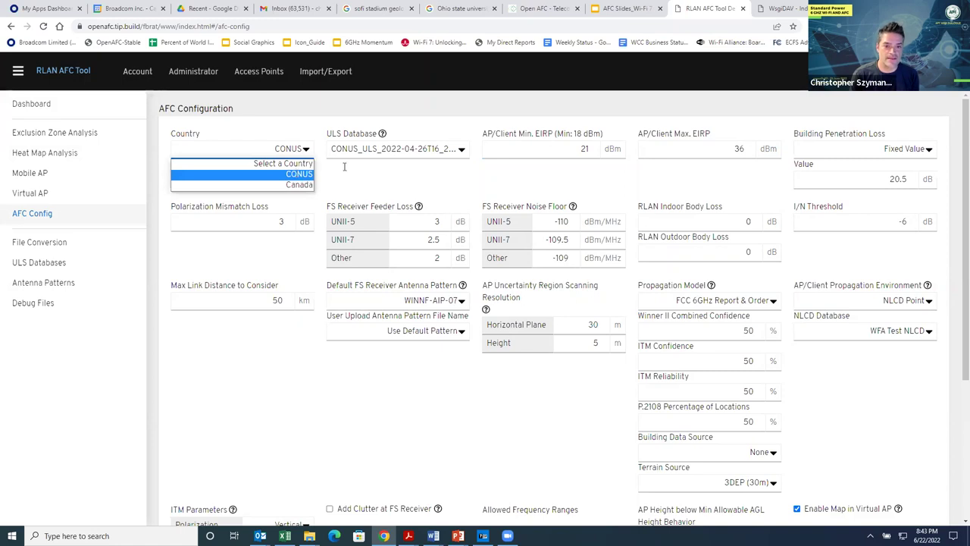
left_click(299, 173)
left_click(306, 150)
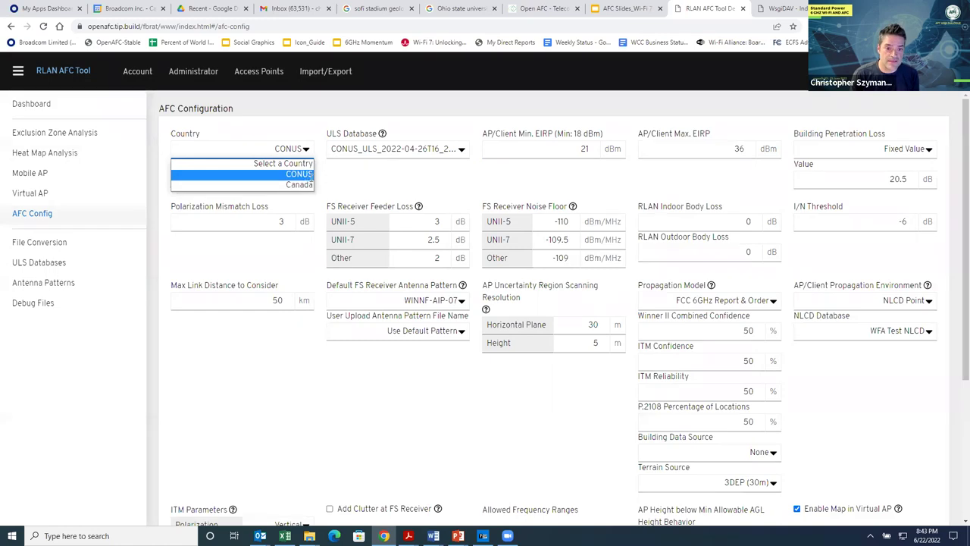
left_click(312, 177)
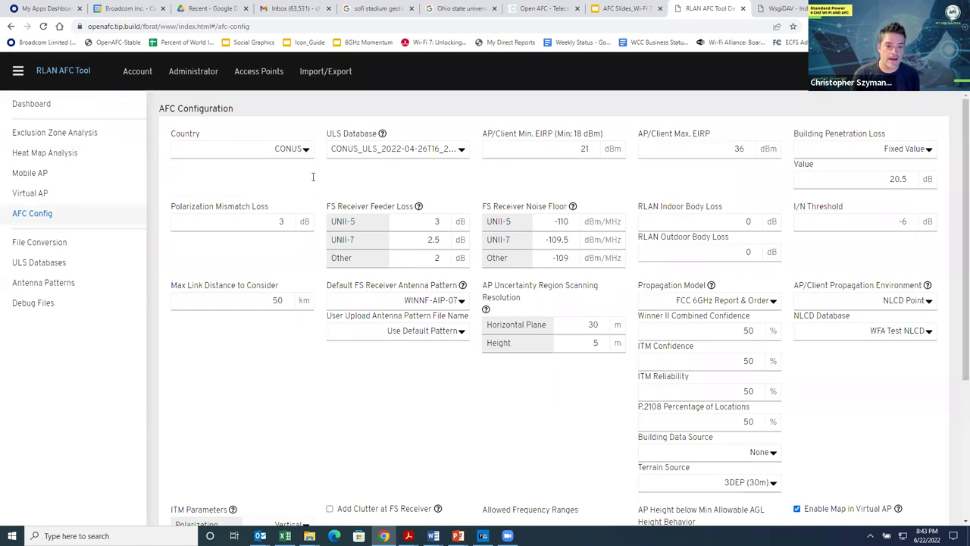
scroll(312, 176, "down", 3)
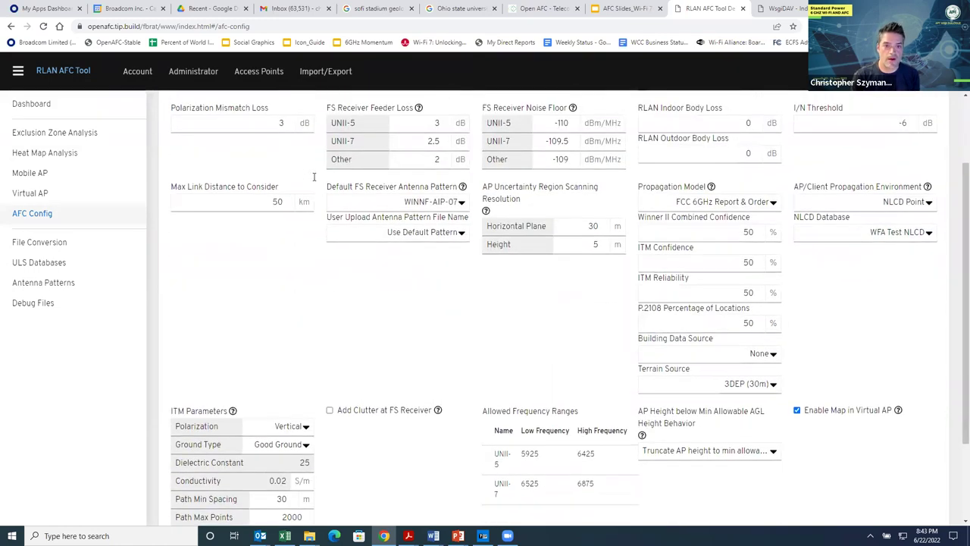
scroll(313, 176, "up", 3)
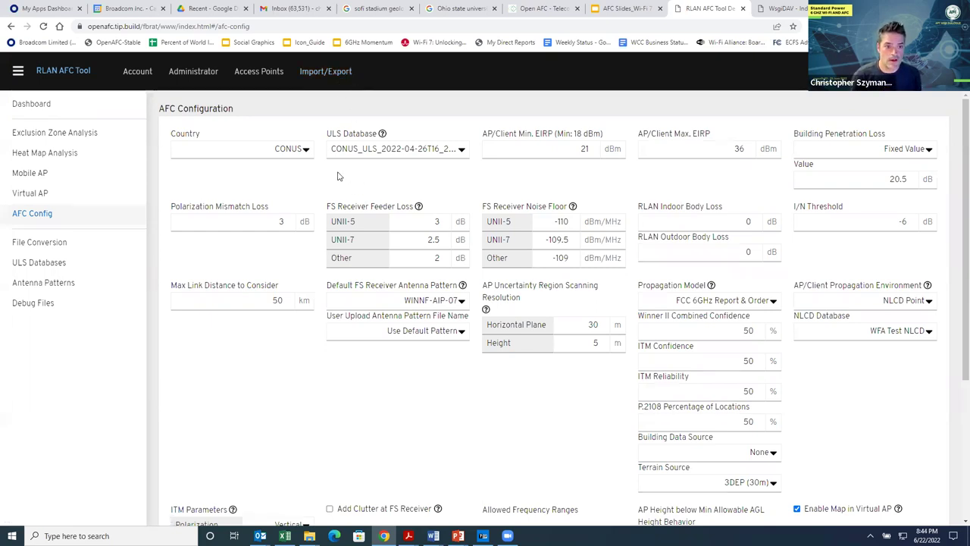
left_click(307, 150)
left_click(311, 173)
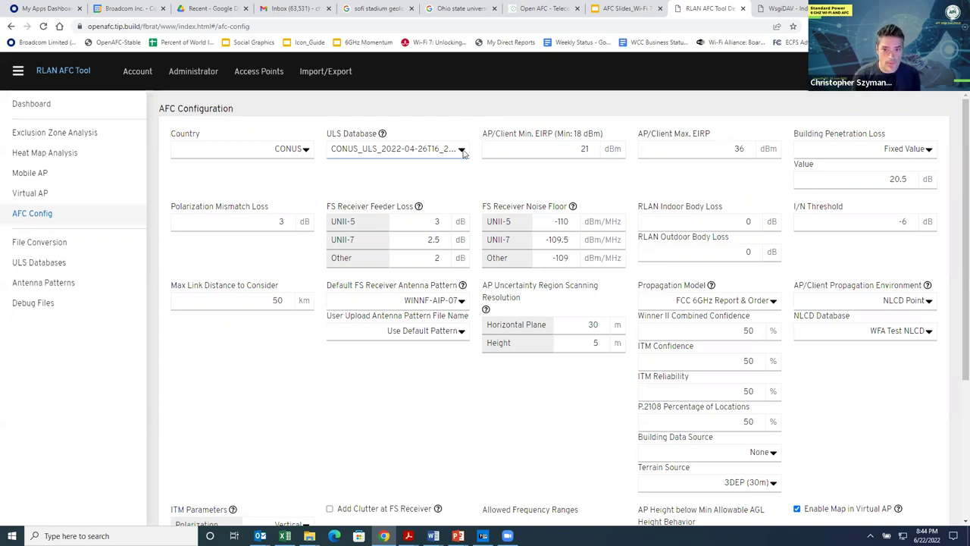
Set the ULS database to CONUS_ULS_LATEST.sqlite3.
left_click(463, 150)
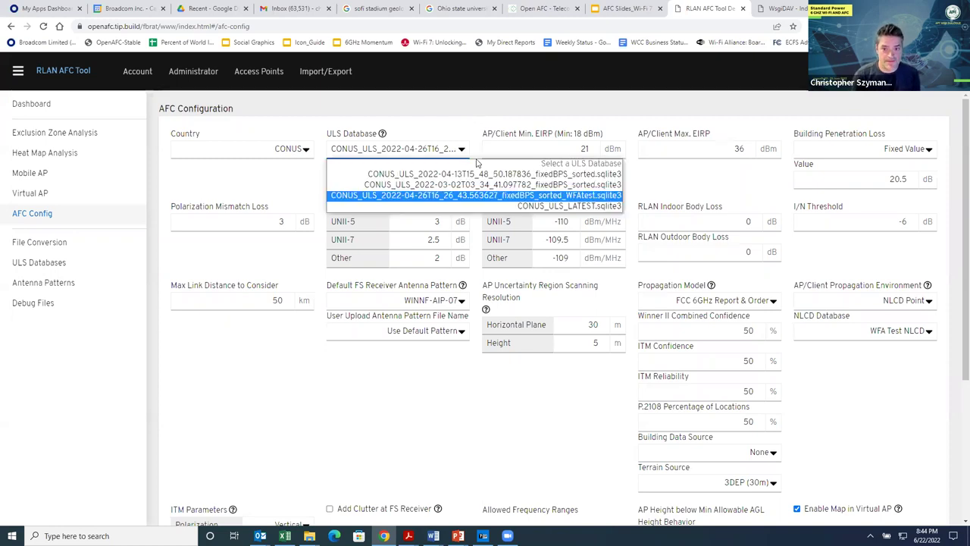
left_click(560, 206)
left_click(493, 153)
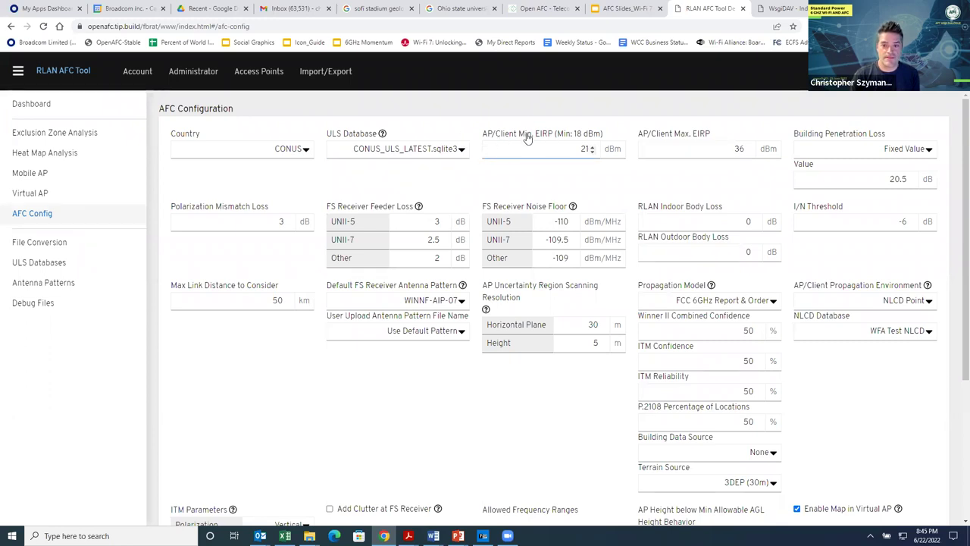
left_click(553, 127)
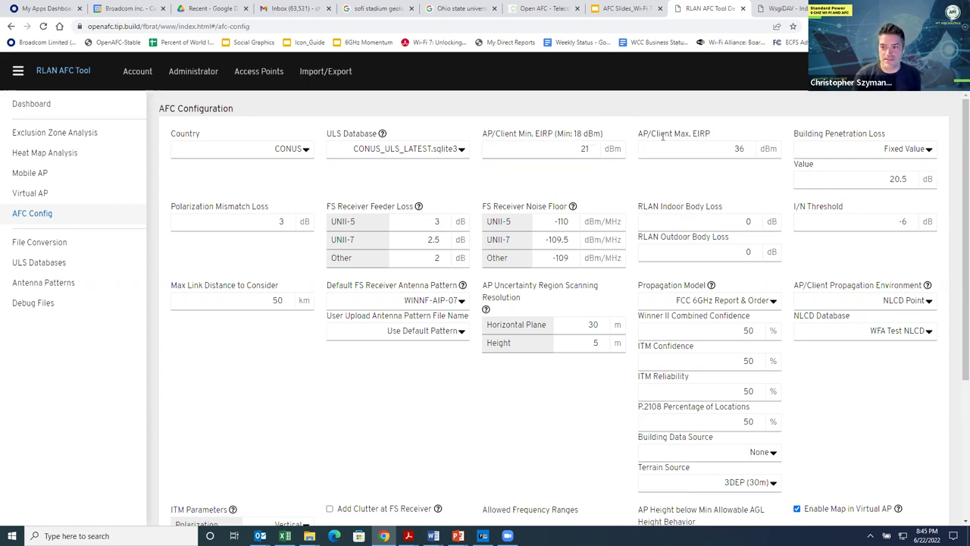
key("Tab")
left_click(562, 165)
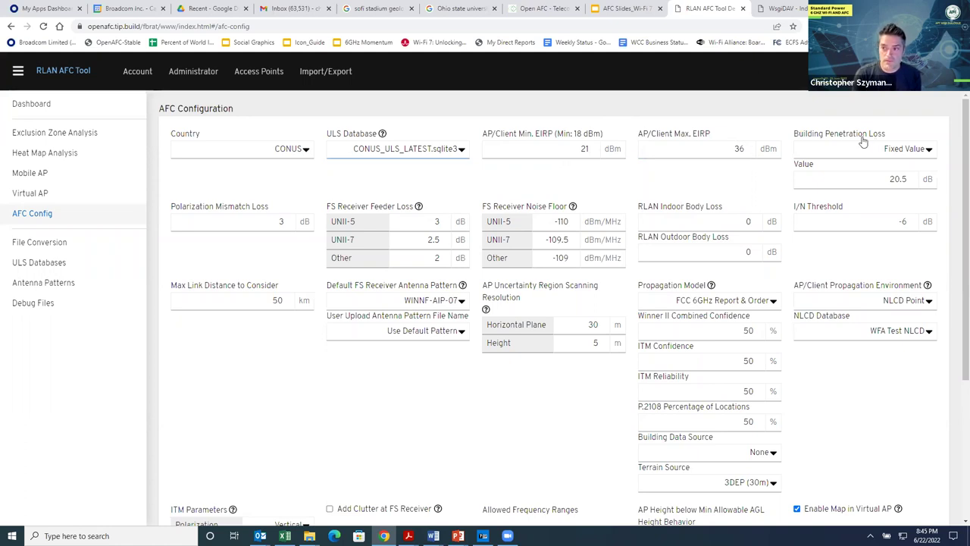
Try ITU-R Rec. P.2109 for the building penetration loss, and return it to a fixed value of 20.5 dB.
left_click(929, 150)
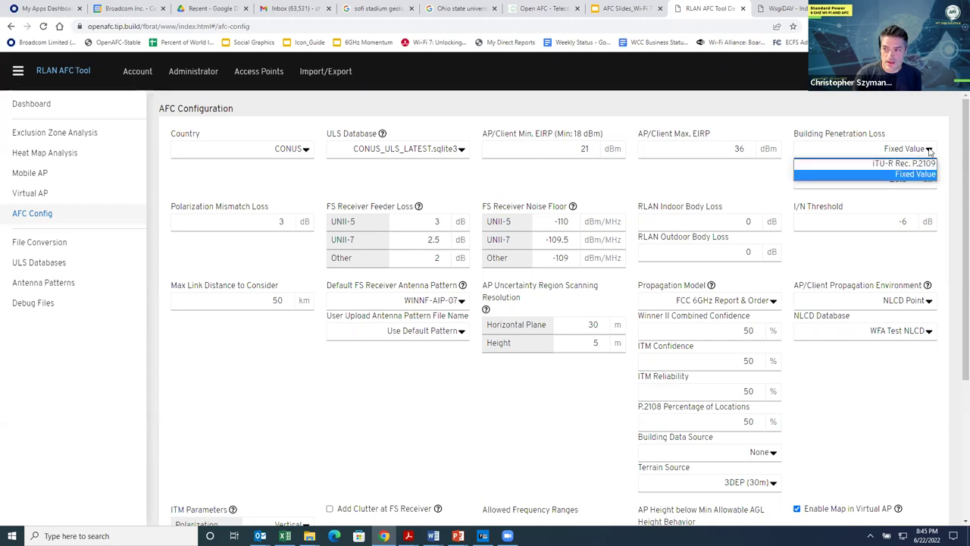
left_click(928, 164)
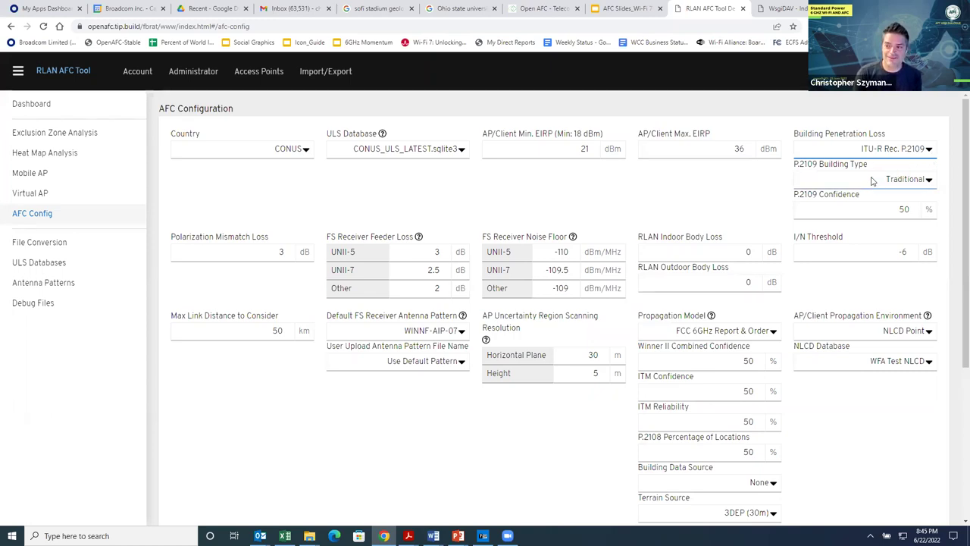
left_click(929, 150)
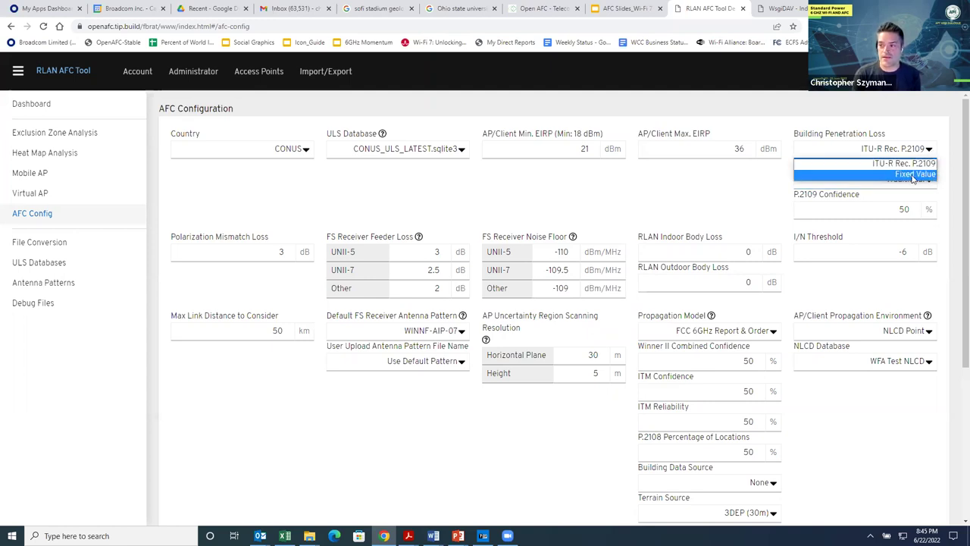
left_click(917, 176)
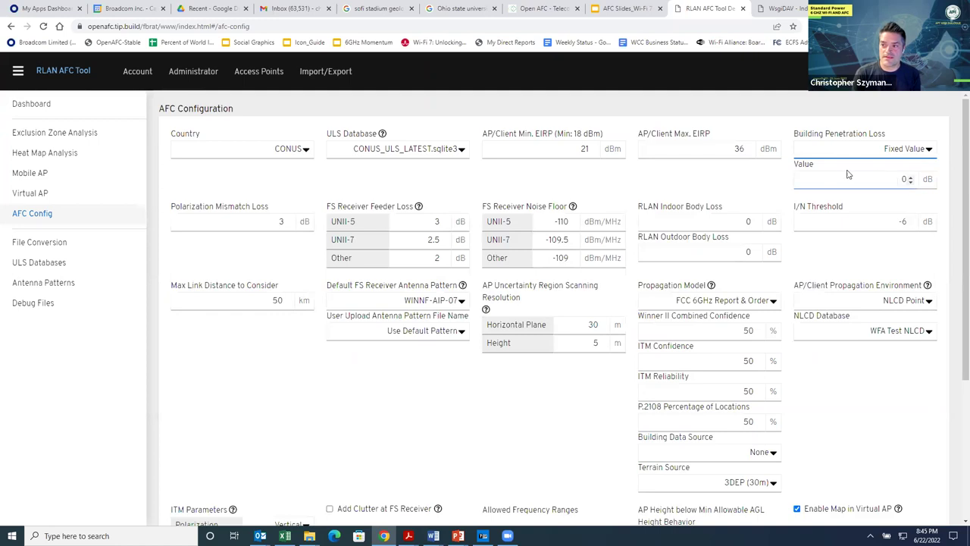
double_click(874, 178)
type("20.5")
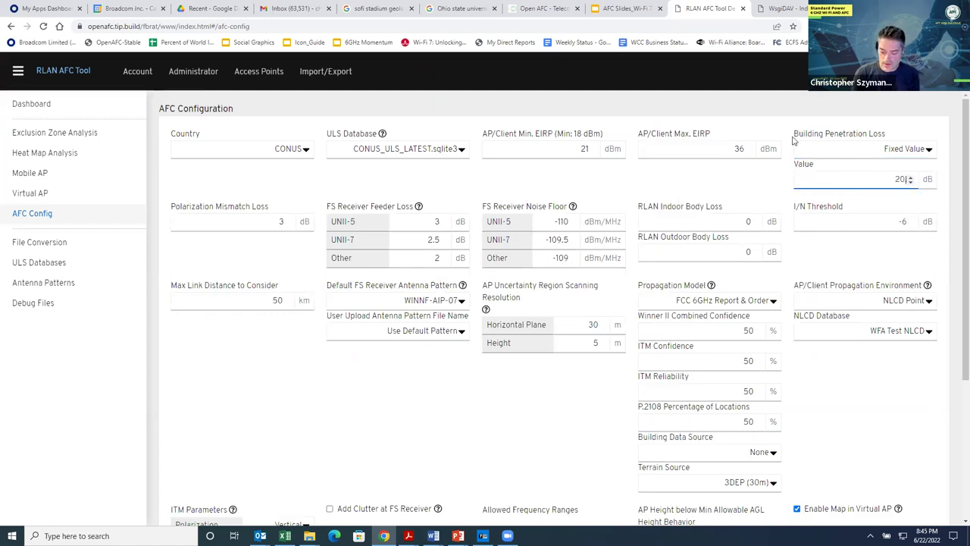
left_click(766, 164)
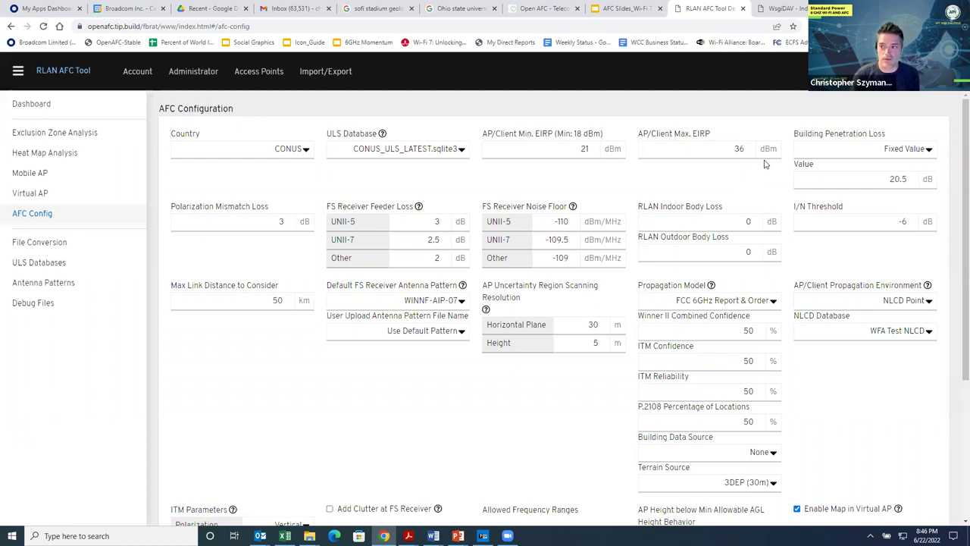
left_click(265, 221)
left_click(607, 222)
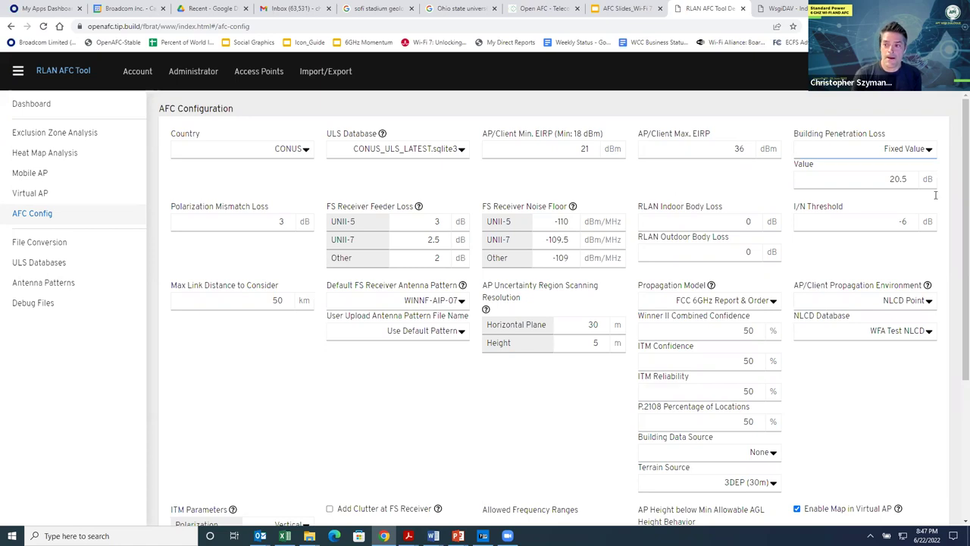
left_click(895, 226)
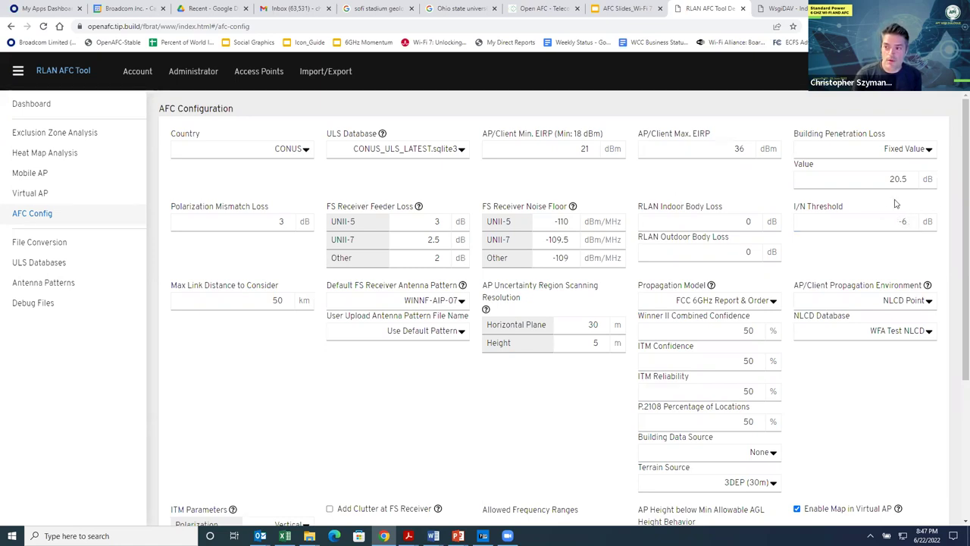
left_click(892, 205)
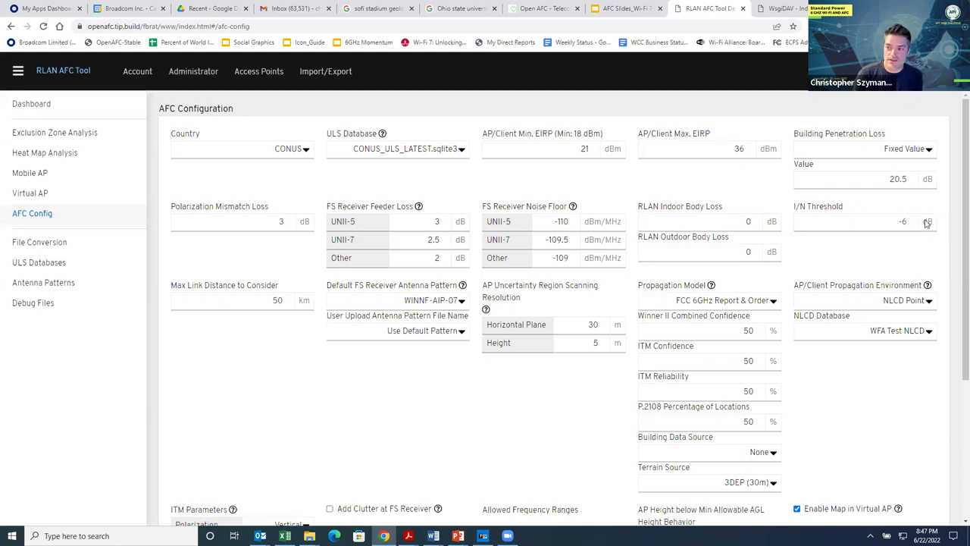
left_click(908, 221)
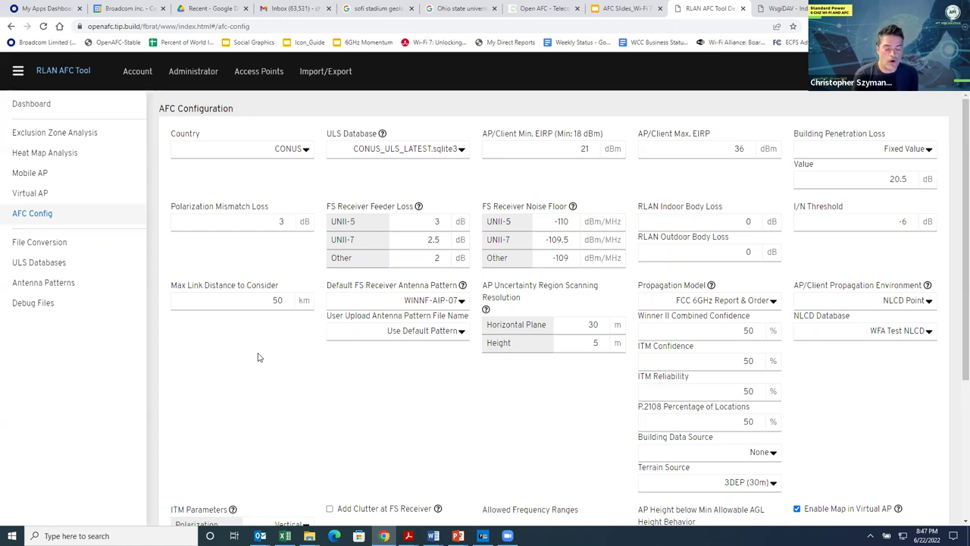
Try 1000 km and 150 km as the maximum link distance to consider.
double_click(300, 300)
type("1000")
left_click(390, 412)
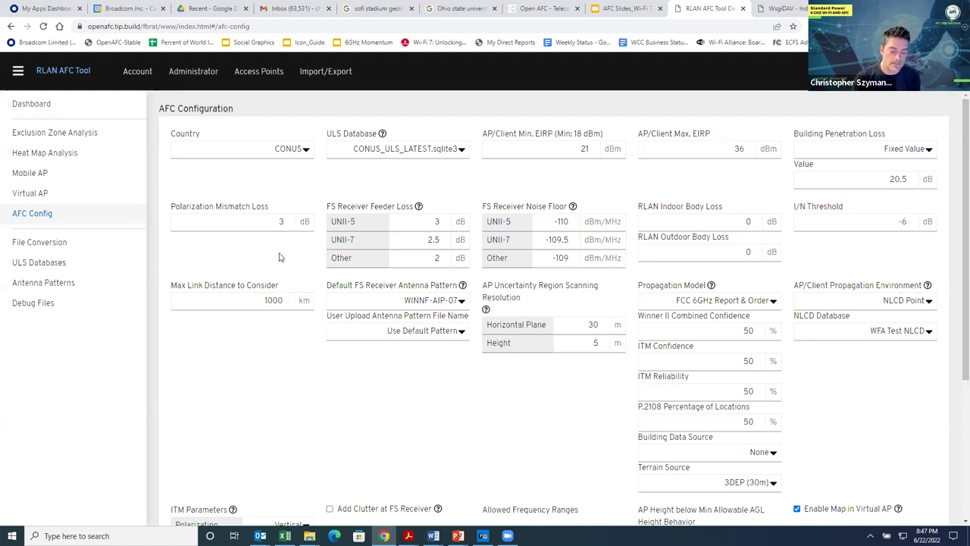
double_click(265, 300)
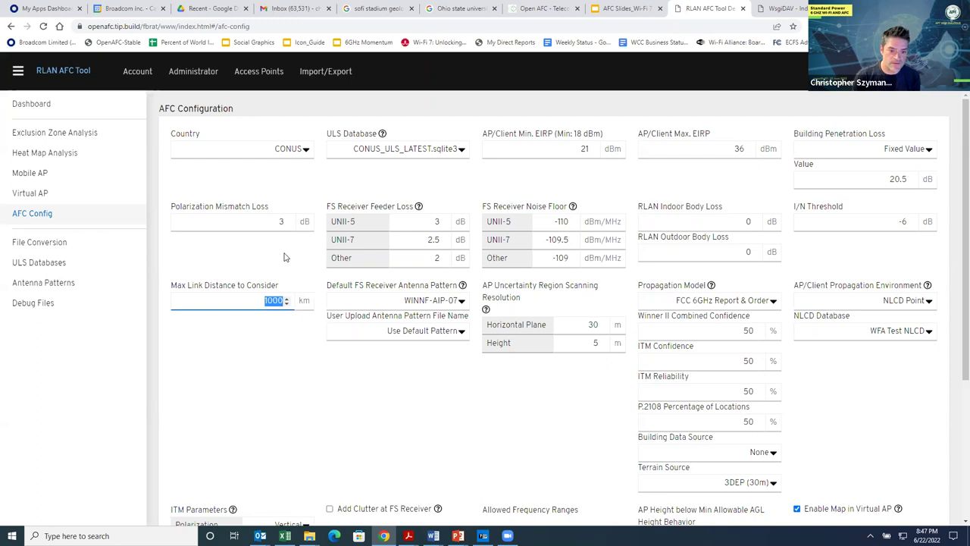
type("150")
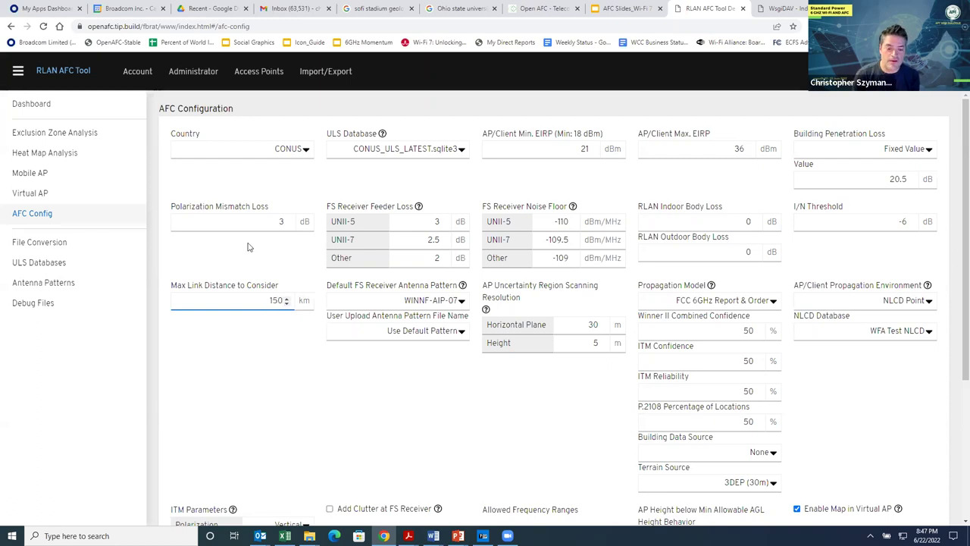
left_click(301, 359)
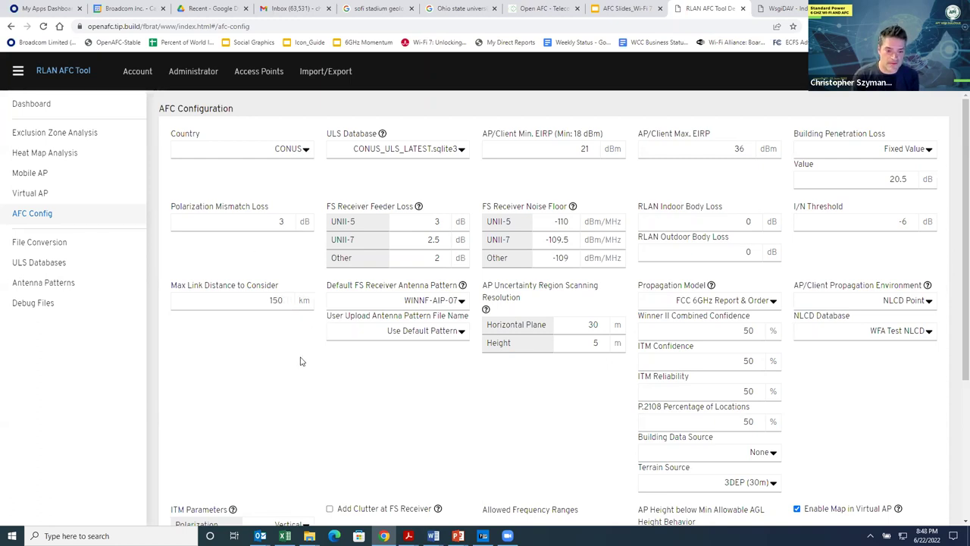
Set the maximum link distance to consider to 50 km.
double_click(260, 301)
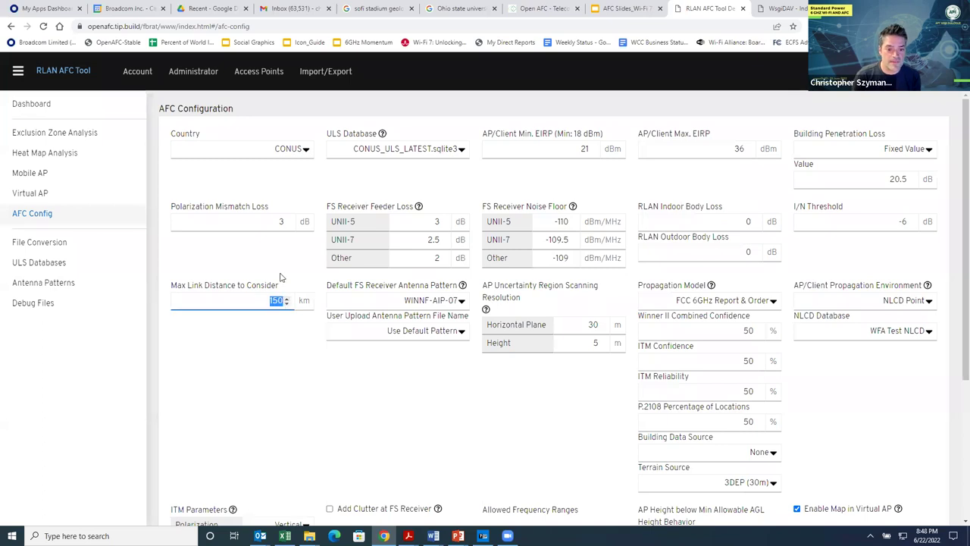
type("50")
left_click(304, 367)
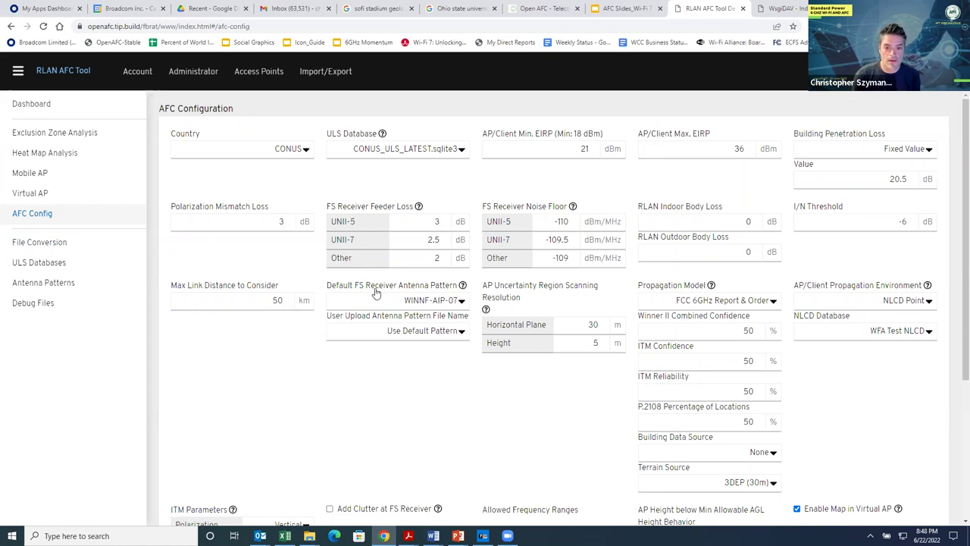
Review the available user-uploaded and default FS receiver antenna patterns, and the horizontal plane scanning resolution field.
left_click(462, 333)
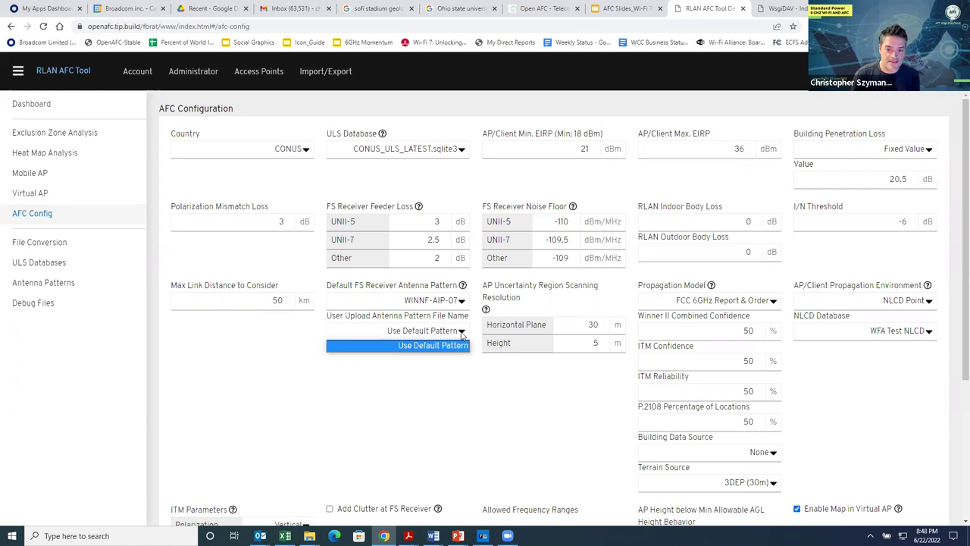
left_click(467, 407)
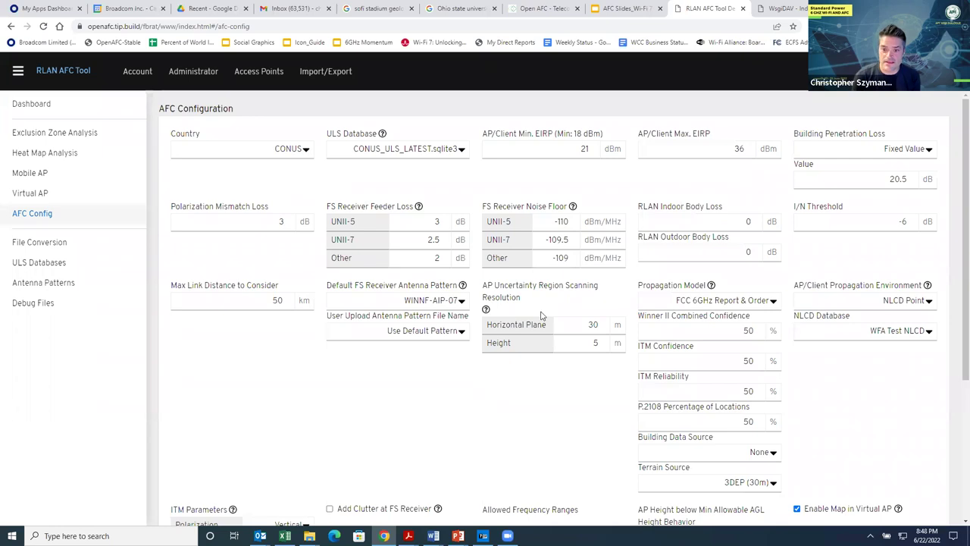
left_click(460, 301)
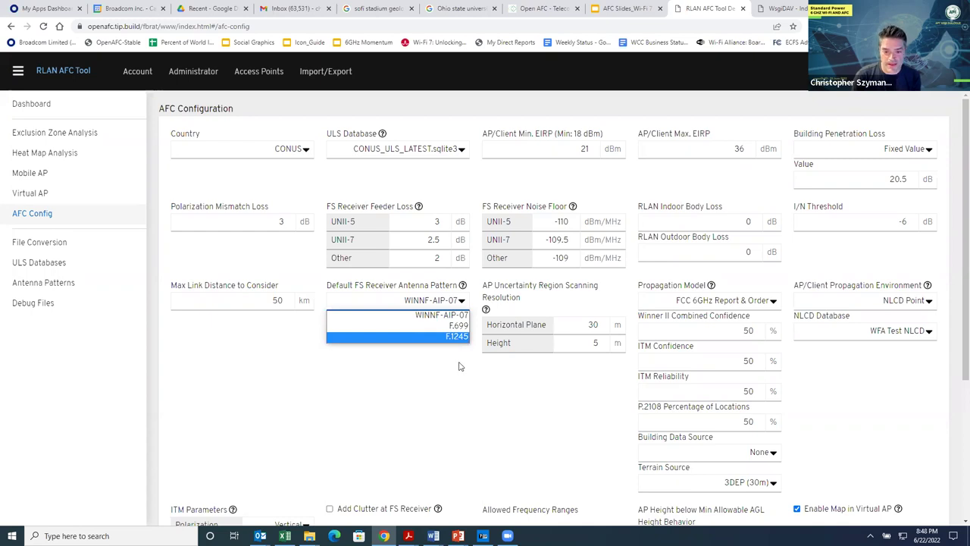
left_click(458, 365)
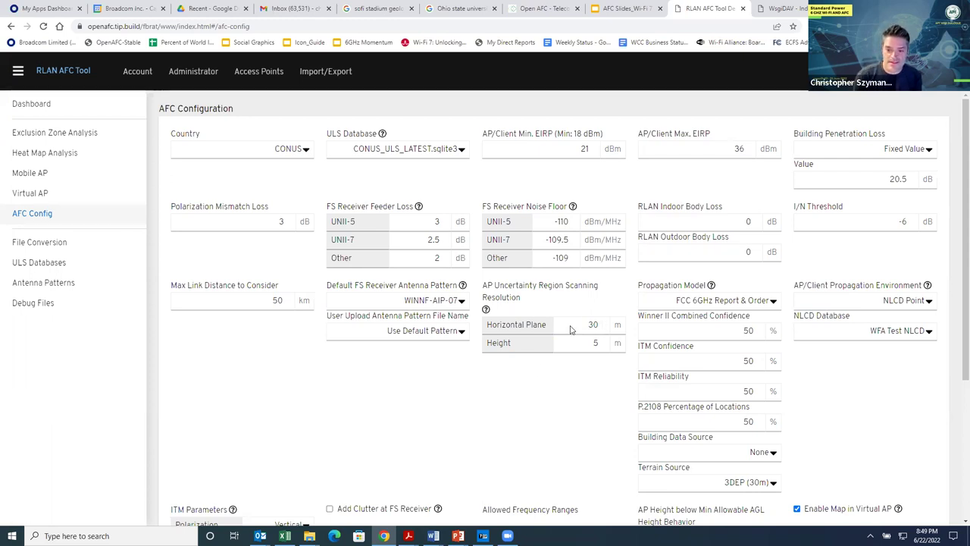
left_click(596, 327)
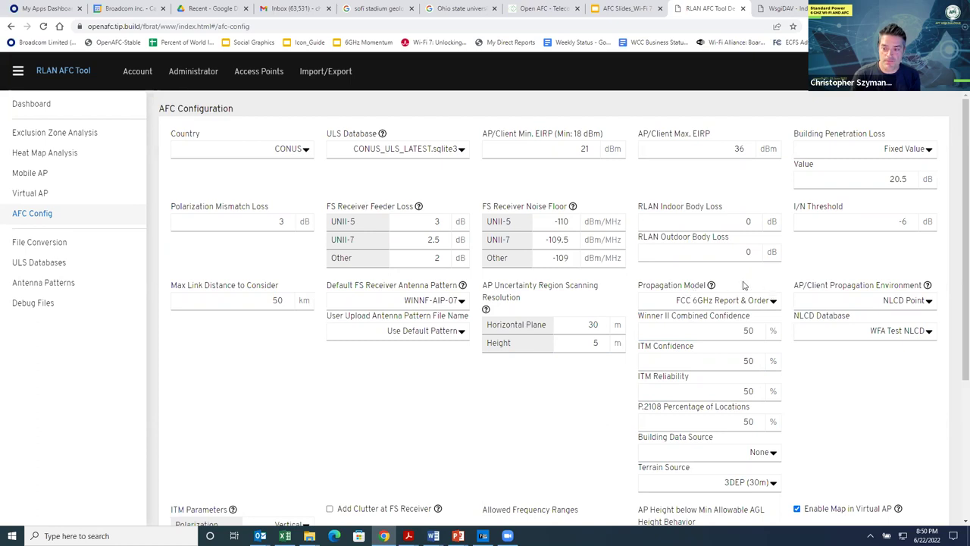
Try FSPL as the propagation model, and return it to FCC 6GHz Report & Order.
scroll(745, 286, "down", 1)
left_click(774, 252)
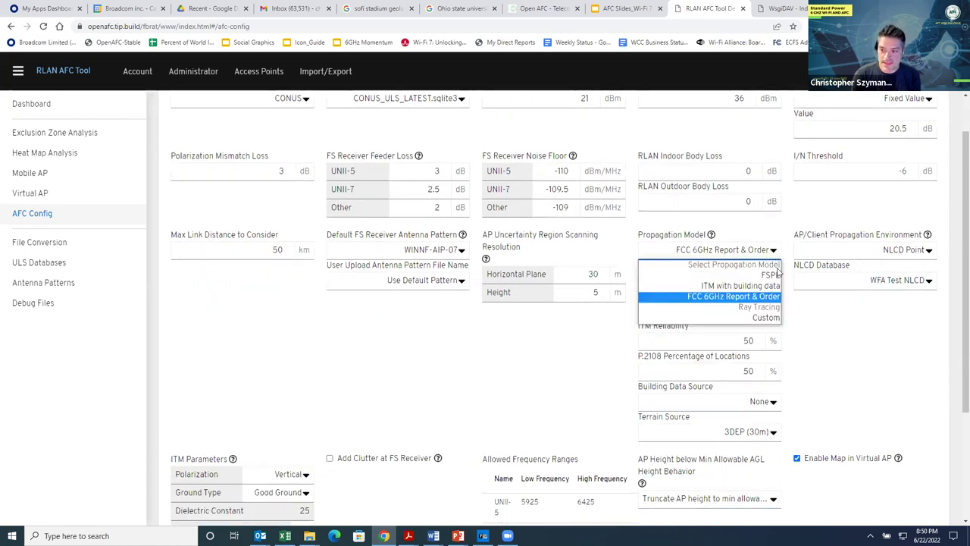
left_click(776, 275)
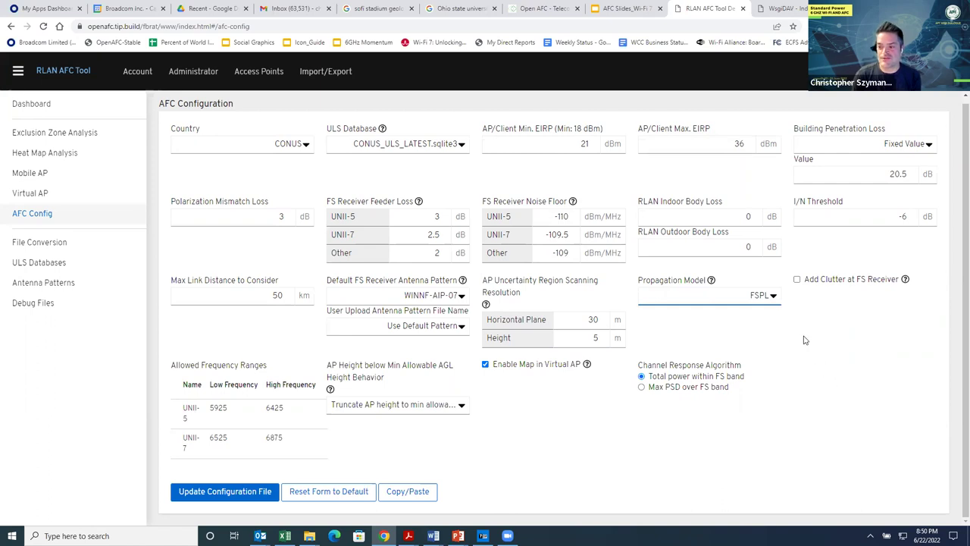
left_click(774, 297)
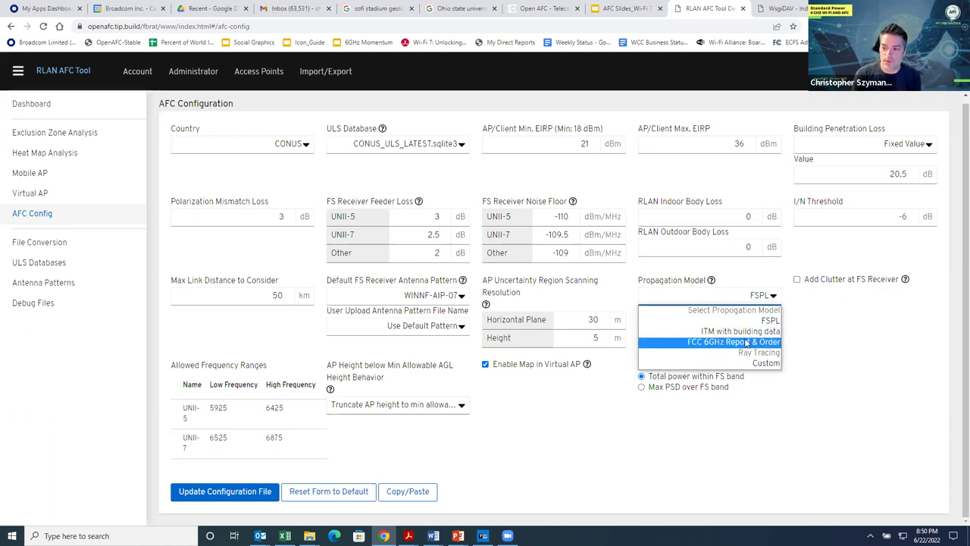
left_click(741, 343)
scroll(813, 344, "down", 1)
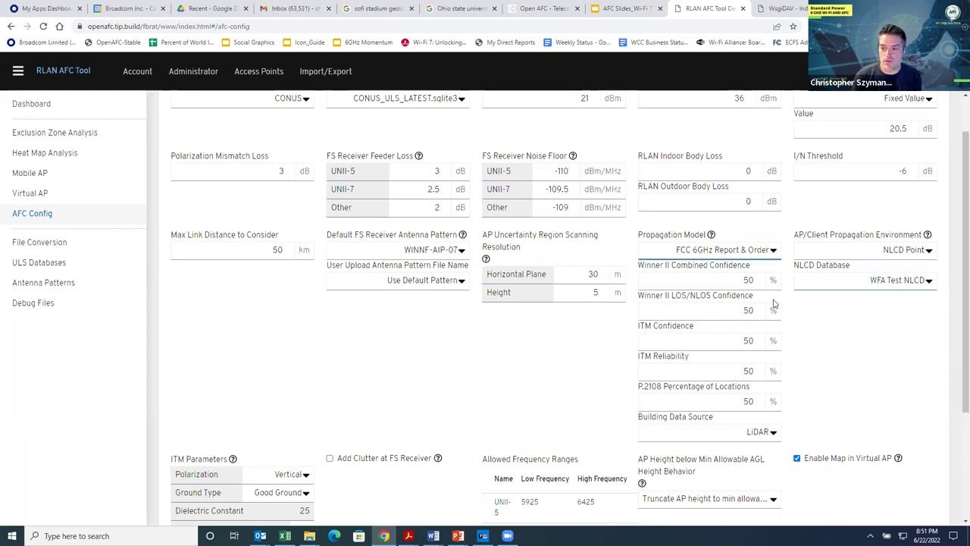
Set the ITM confidence to 5% and the ITM reliability to 20% for the propagation model.
left_click(758, 340)
left_click(716, 307)
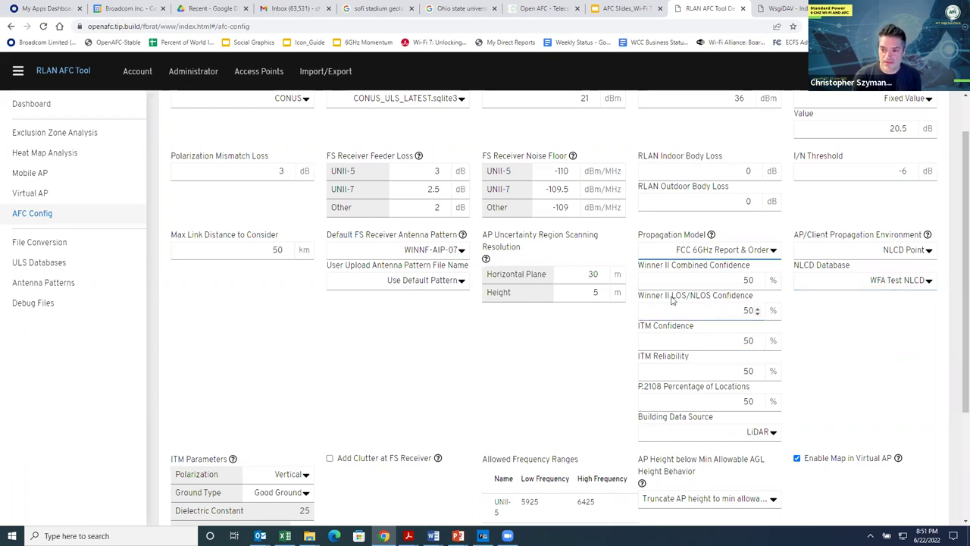
left_click(684, 277)
left_click(675, 297)
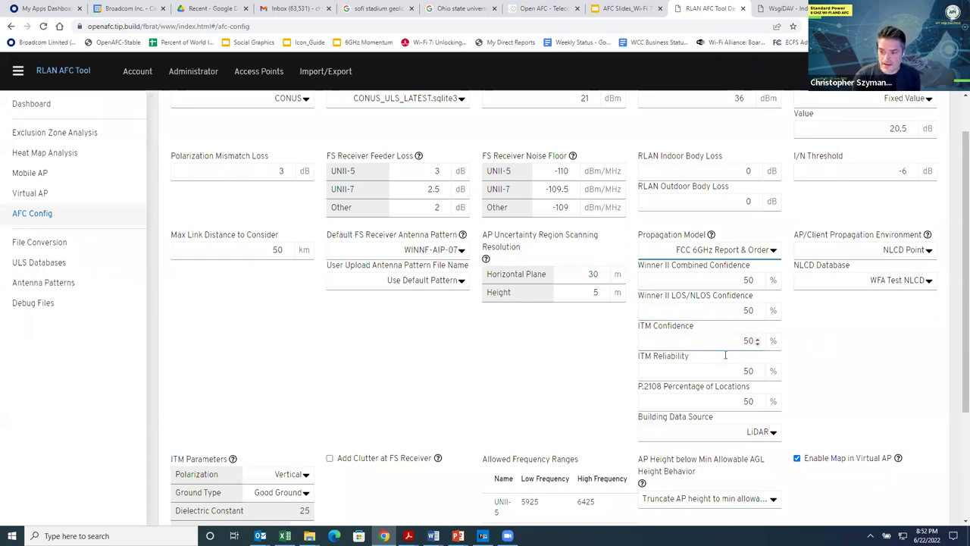
double_click(757, 342)
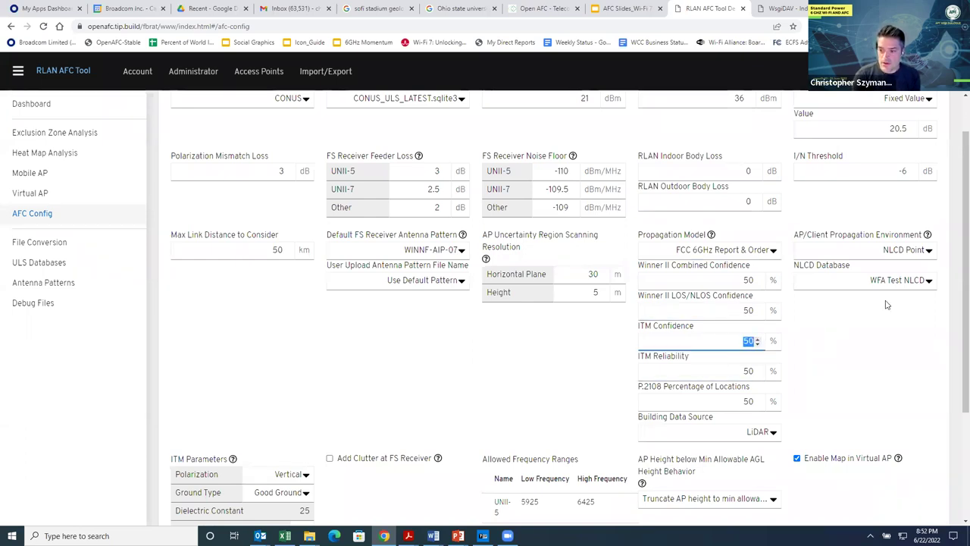
type("5")
double_click(762, 372)
type("20")
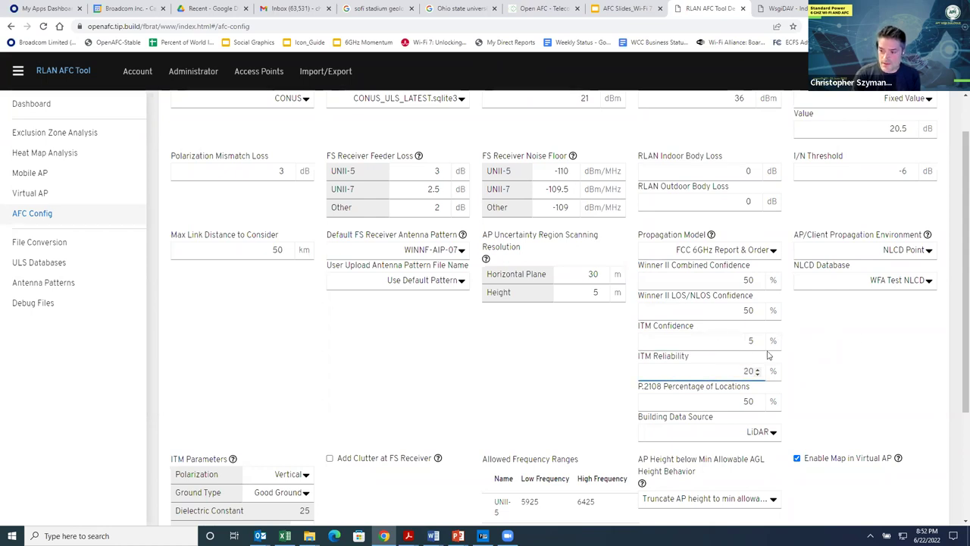
left_click(835, 321)
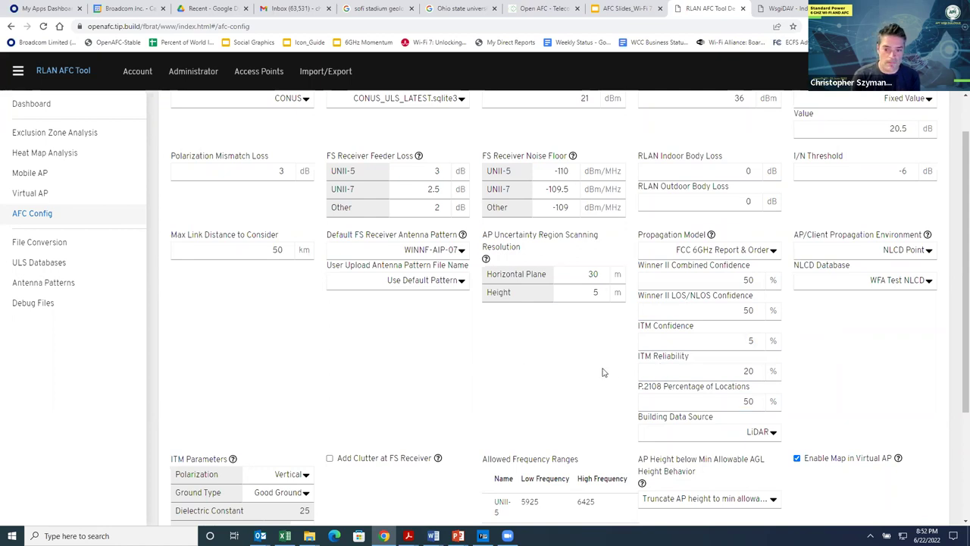
Set the propagation model's building data source to None.
left_click(773, 432)
left_click(769, 469)
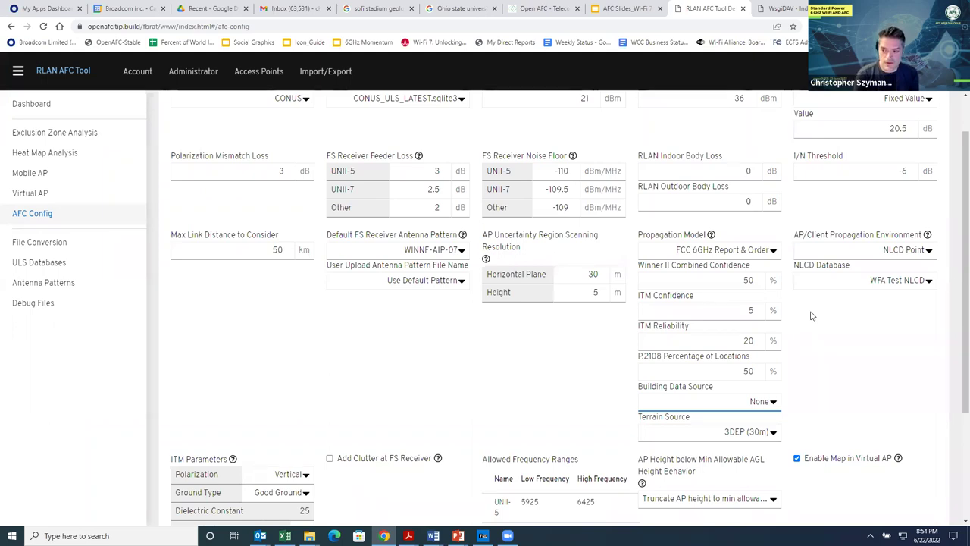
Try Population Density Map as the AP/client propagation environment, and return it to NLCD Point with the Production NLCD database.
left_click(931, 254)
left_click(931, 277)
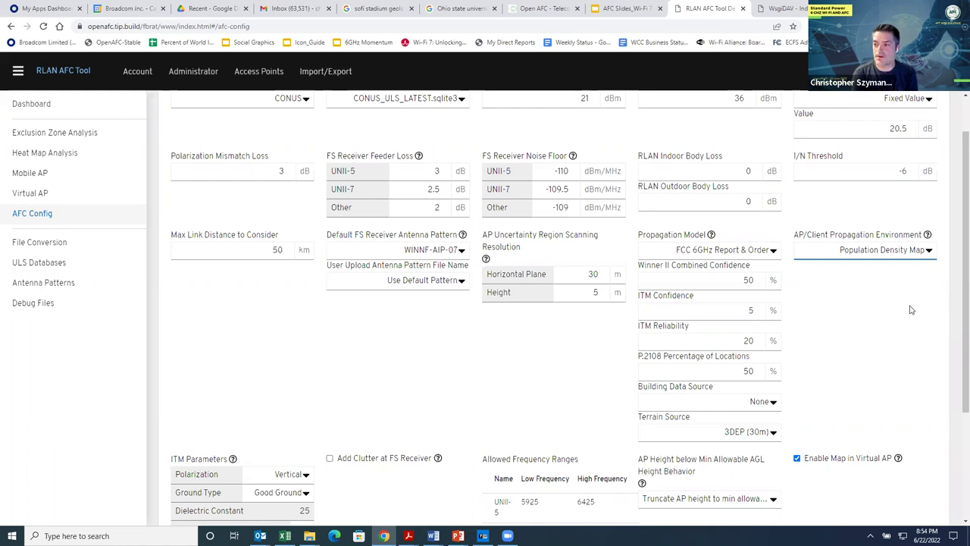
left_click(928, 251)
left_click(902, 262)
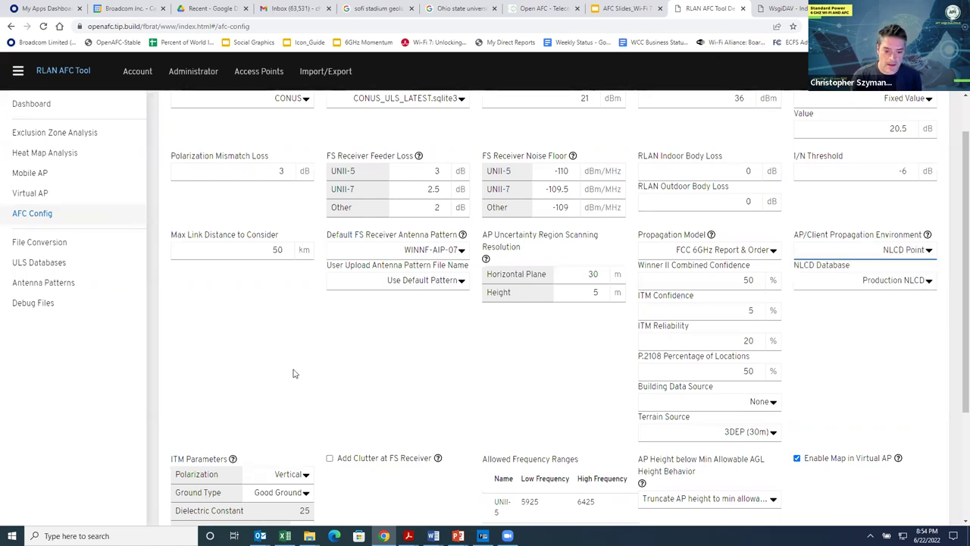
Try adding clutter at the FS receiver, check its P.2108 percentage and maximum AGL height fields, and disable it again.
scroll(295, 373, "down", 3)
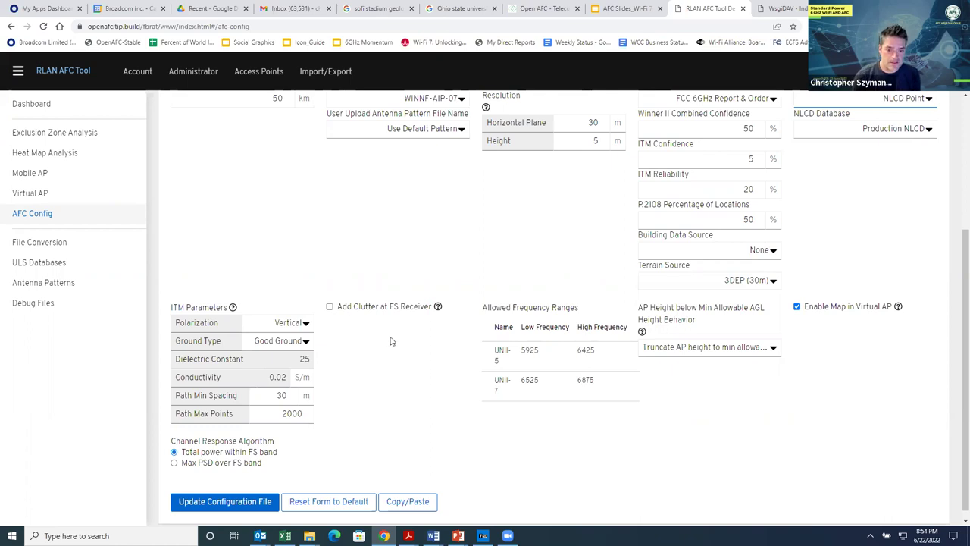
left_click(332, 307)
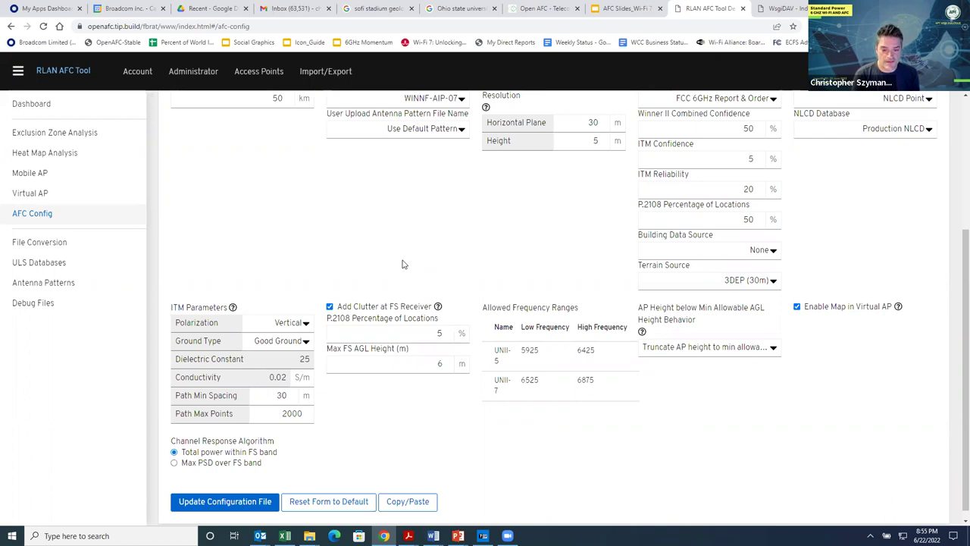
left_click(441, 333)
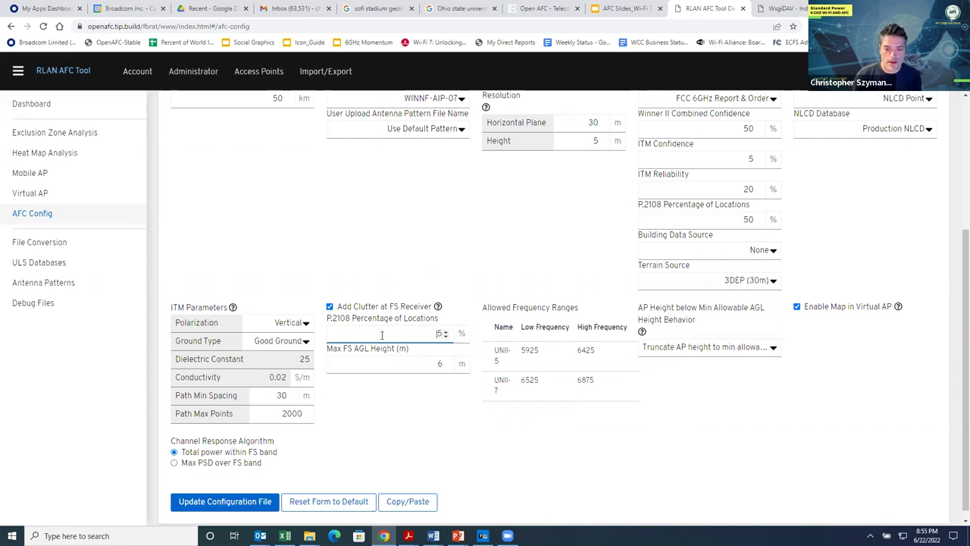
left_click(425, 373)
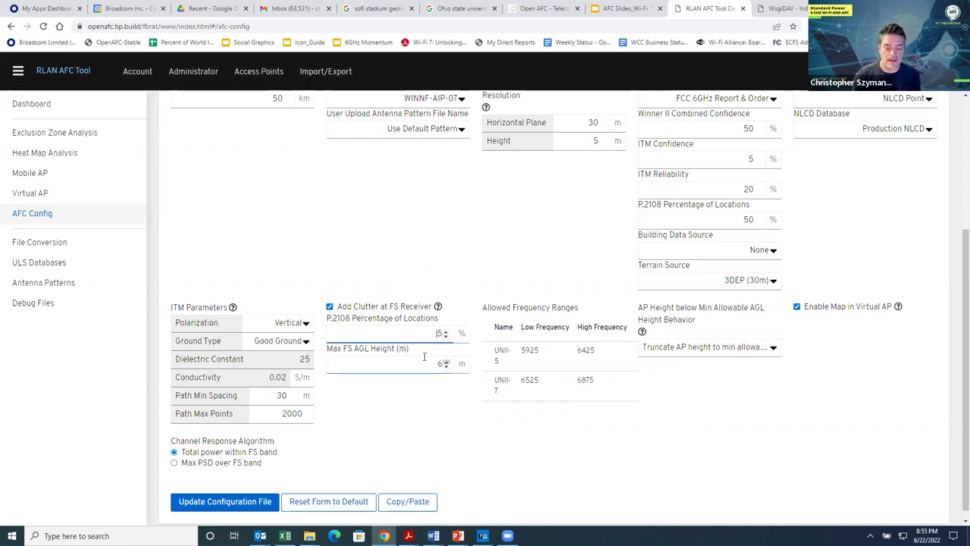
key("shift+Tab")
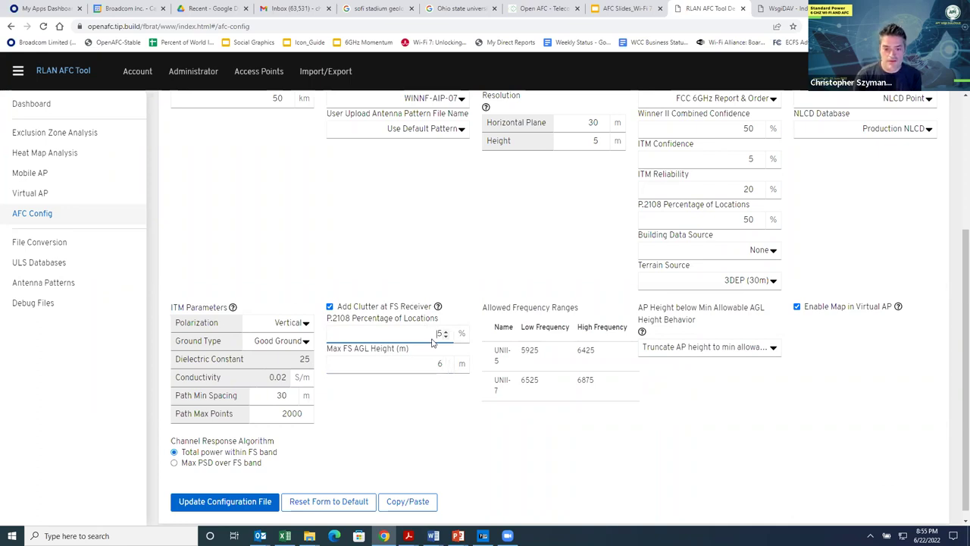
left_click(330, 306)
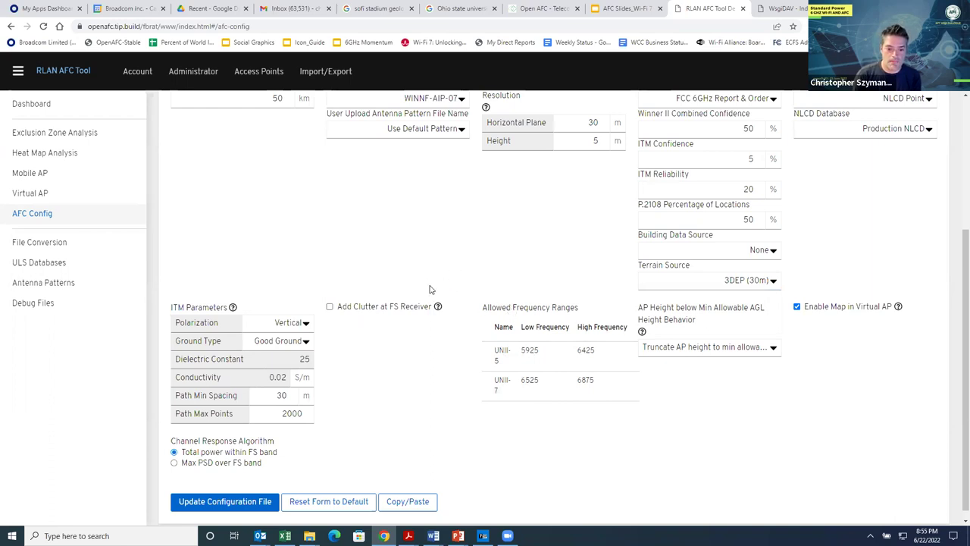
Look over the remaining AFC configuration parameters and open the Virtual AP page.
scroll(429, 287, "down", 1)
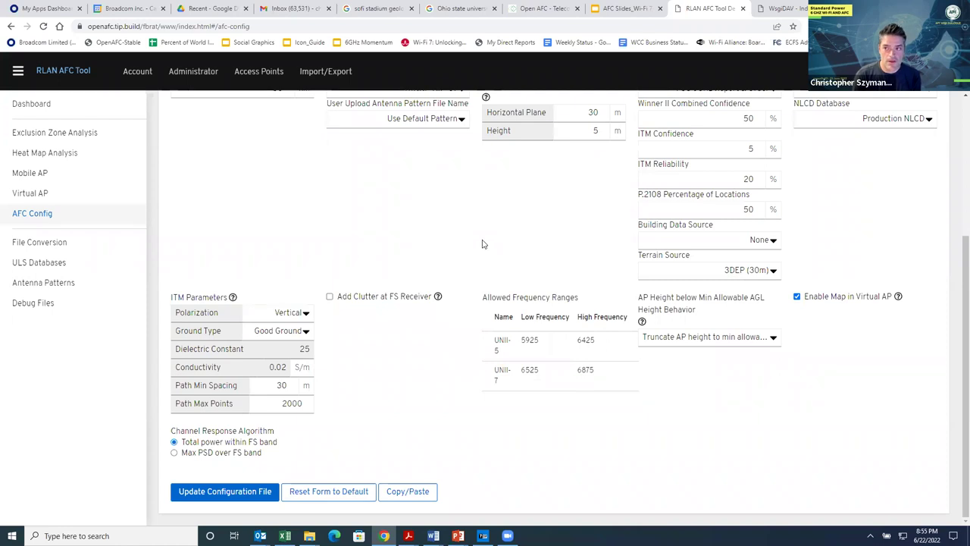
scroll(423, 260, "up", 1)
scroll(420, 269, "up", 1)
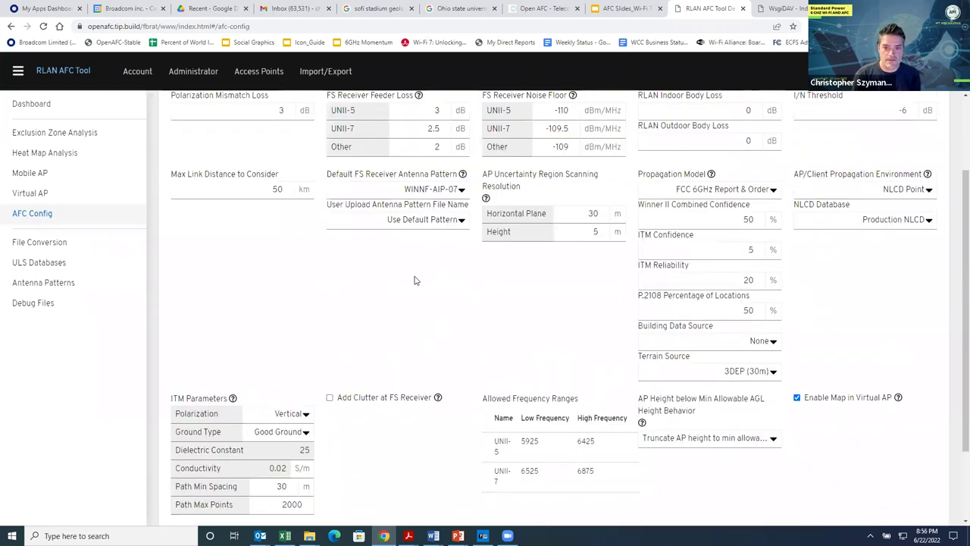
scroll(595, 307, "up", 1)
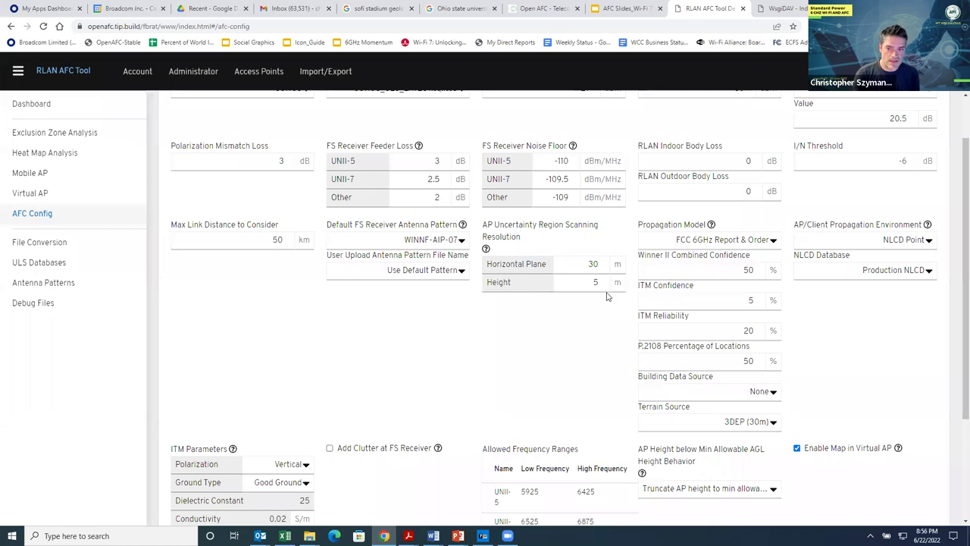
scroll(853, 296, "up", 1)
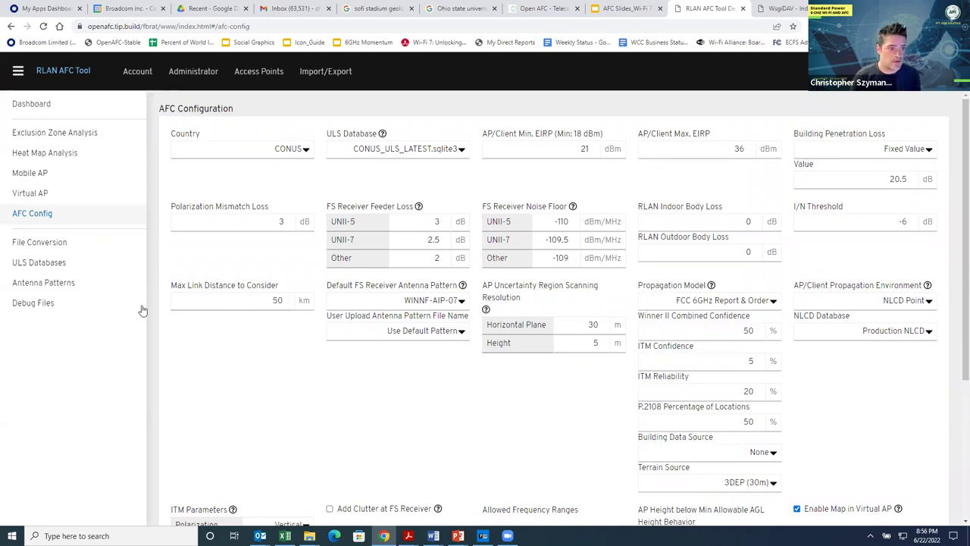
left_click(31, 196)
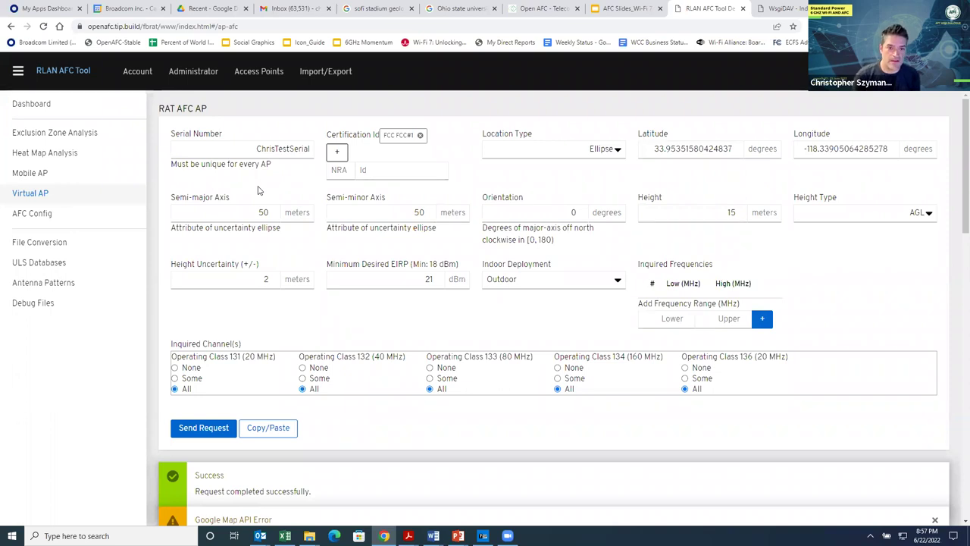
Send a virtual AP request with the serial number cleared and the certification ID removed.
left_click_drag(252, 149, 310, 148)
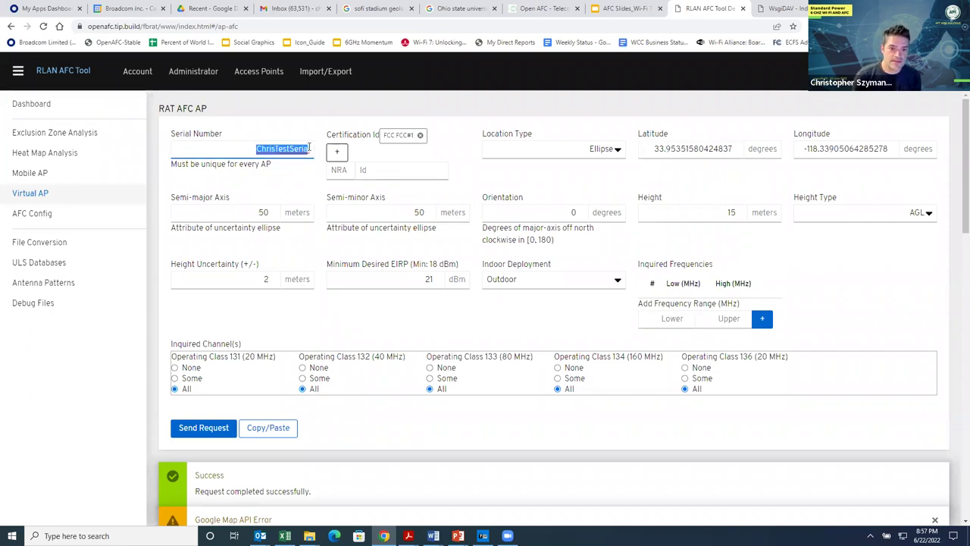
key("BackSpace")
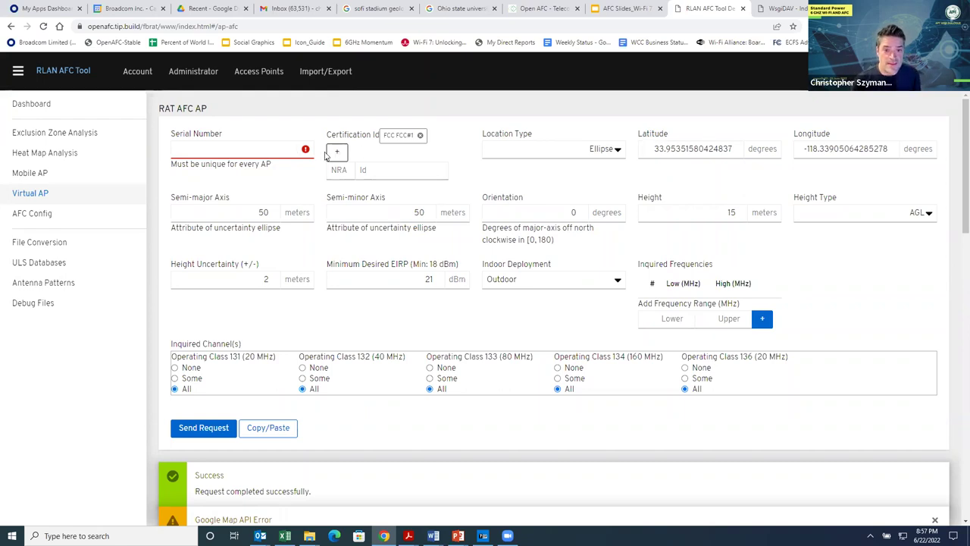
left_click(420, 137)
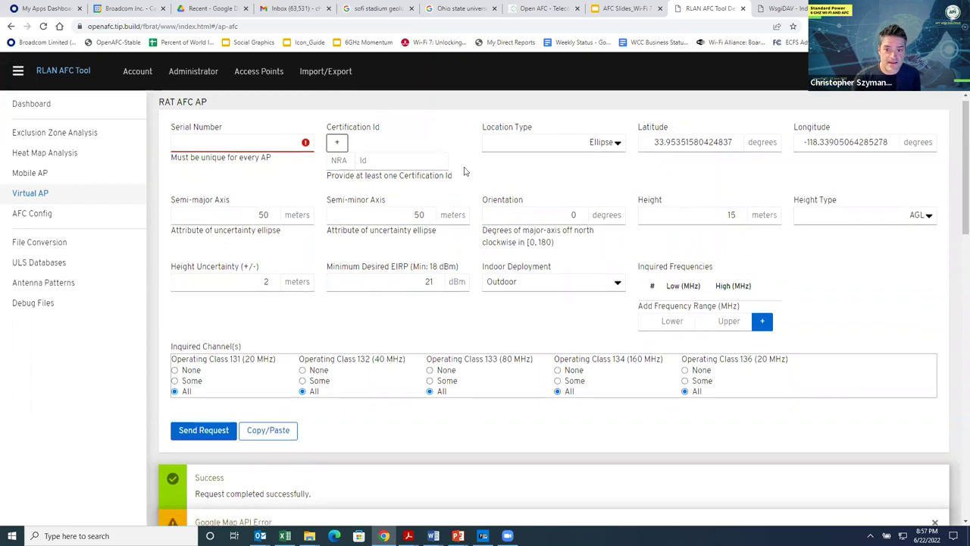
scroll(341, 191, "down", 3)
left_click(215, 187)
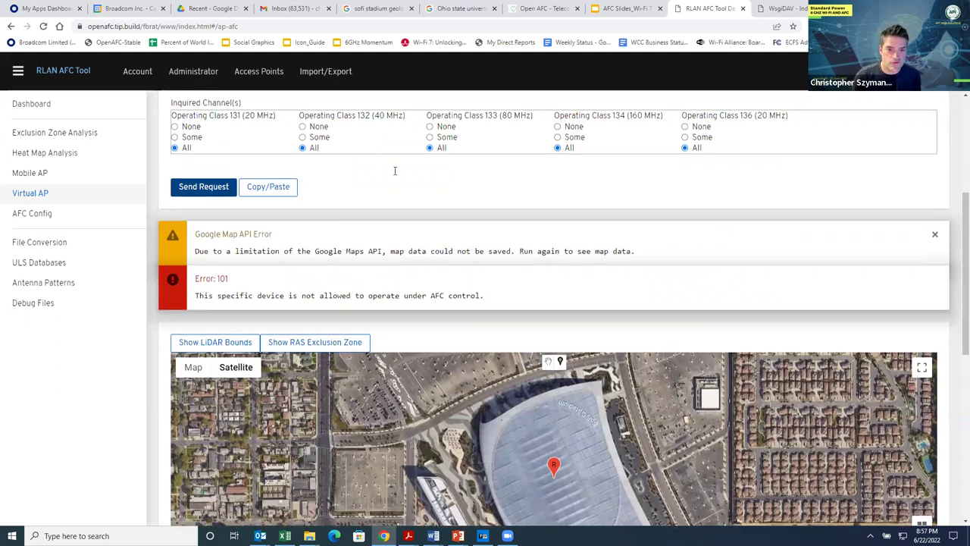
Fill in the test serial number again and send the request without a certification ID.
scroll(396, 176, "up", 3)
left_click(262, 150)
left_click(228, 175)
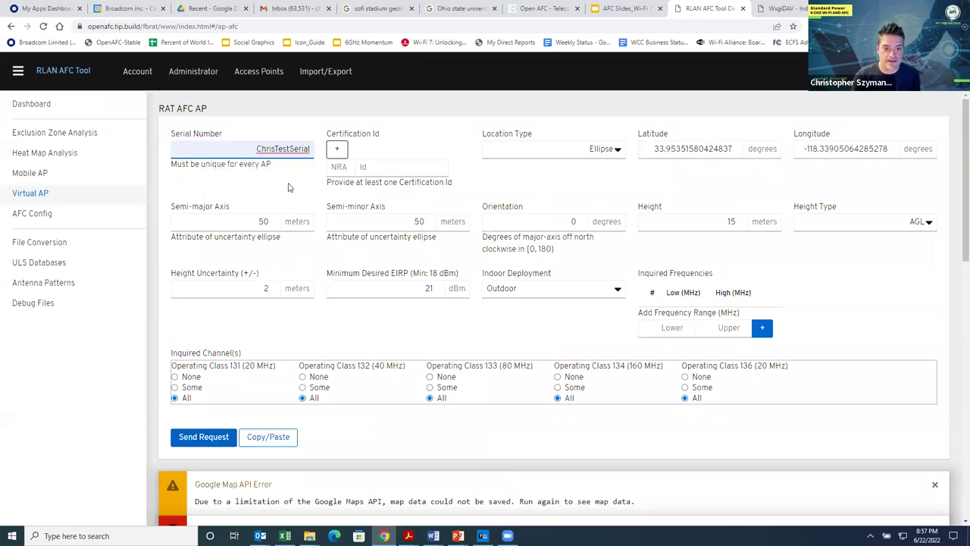
scroll(199, 260, "down", 2)
left_click(203, 237)
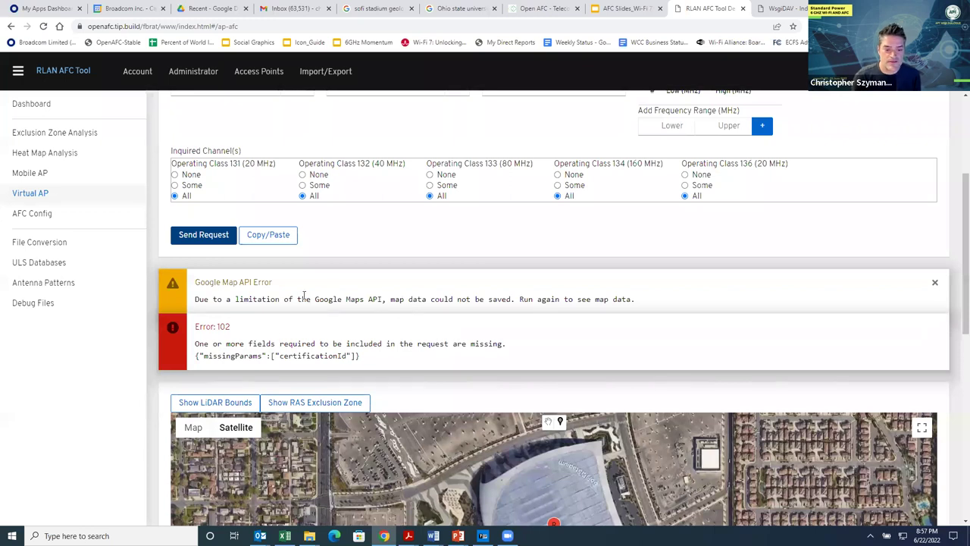
Add a certification ID to the virtual AP request with NRA FCC and ID FCC#1.
scroll(335, 290, "up", 2)
left_click(337, 150)
left_click(337, 168)
left_click(343, 190)
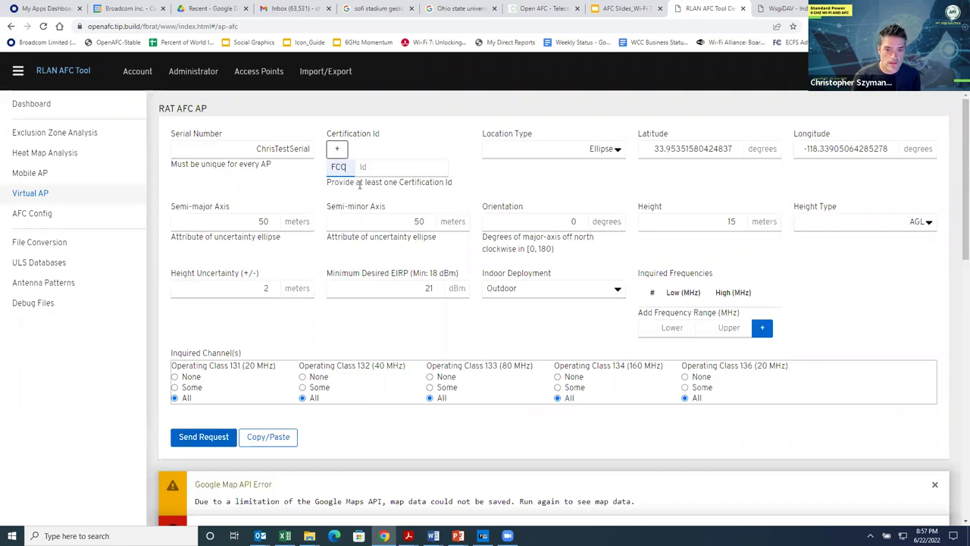
left_click(383, 167)
left_click(409, 195)
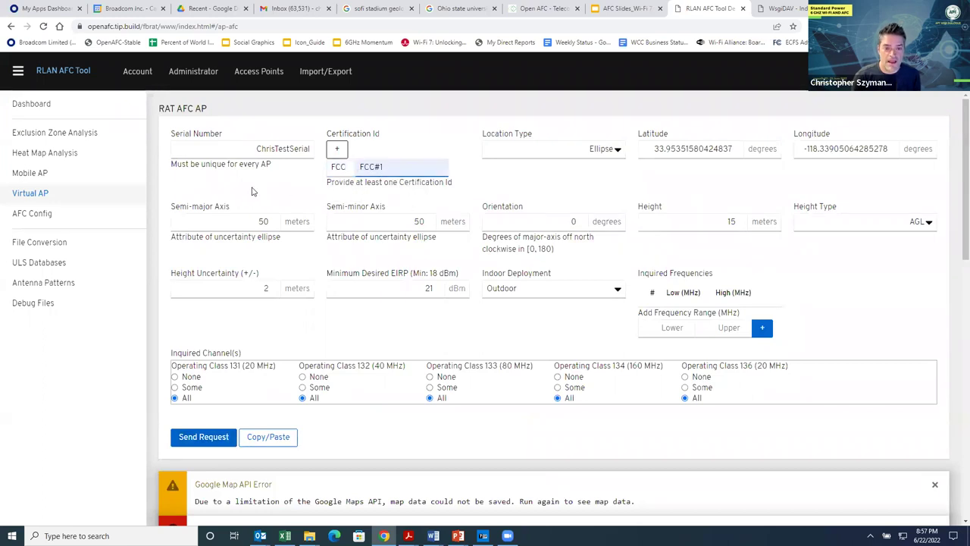
left_click(337, 149)
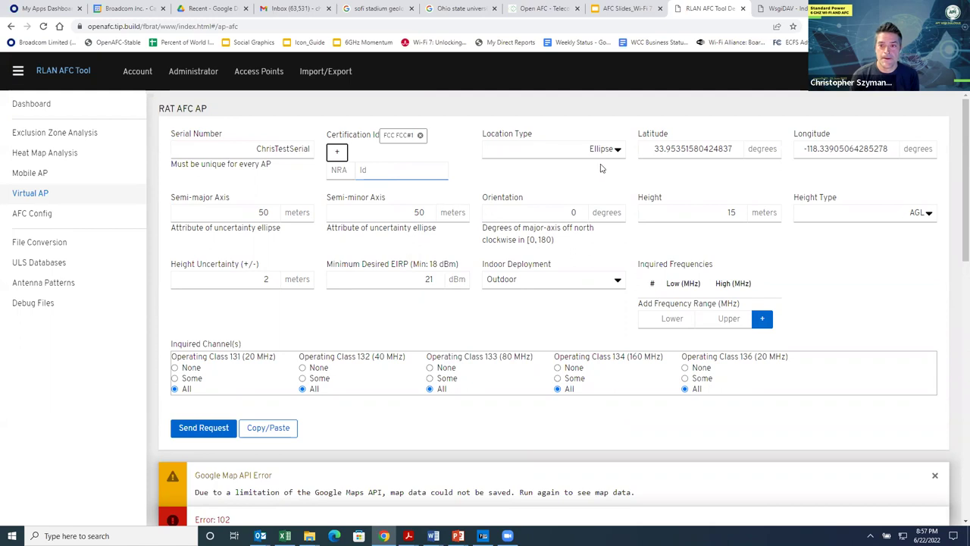
Check the available location types for the virtual AP and keep Ellipse selected.
left_click(576, 149)
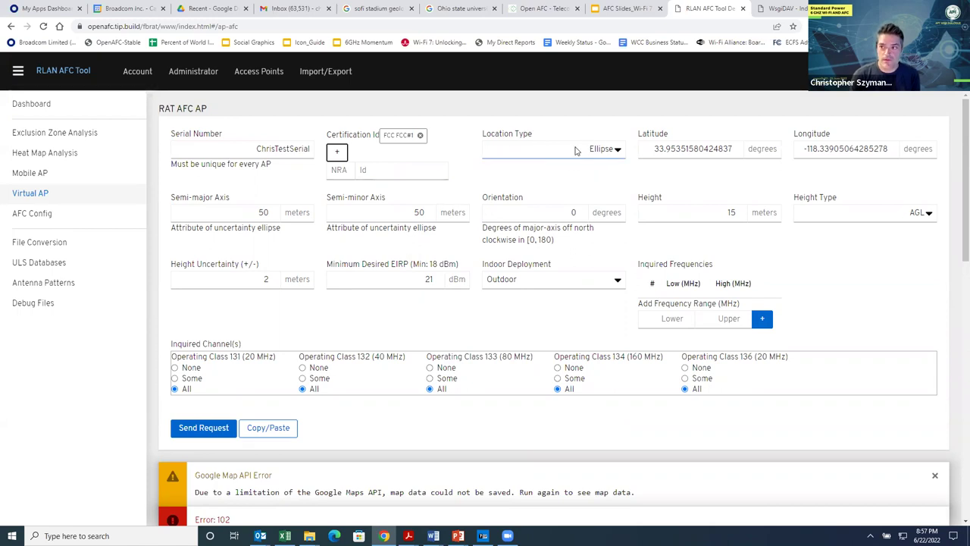
left_click(619, 151)
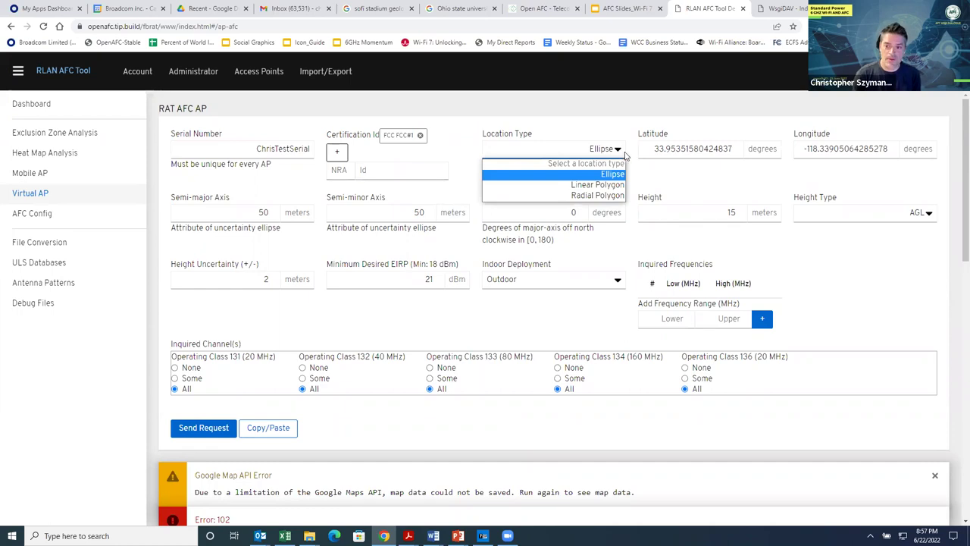
left_click(613, 174)
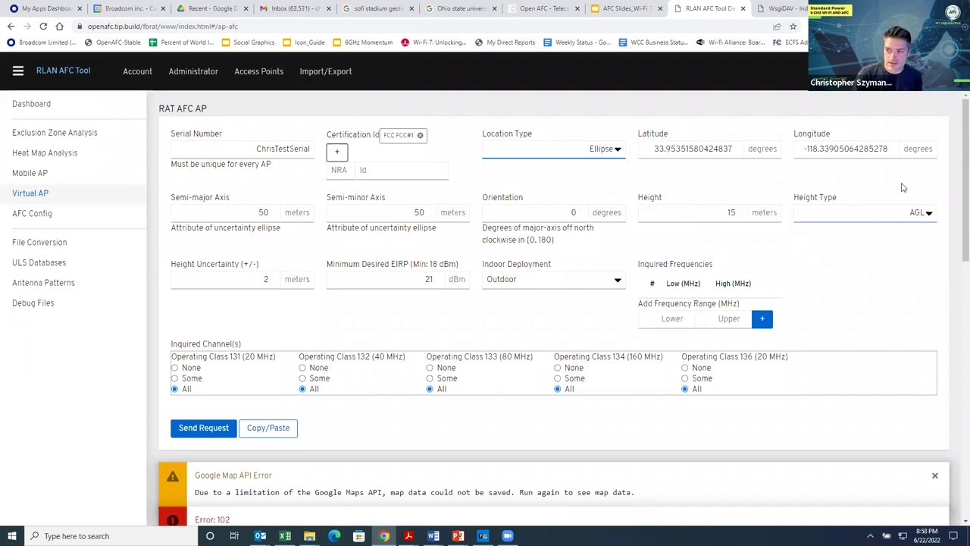
Try AMSL as the AP's height type, and set the height type back to AGL.
left_click(929, 215)
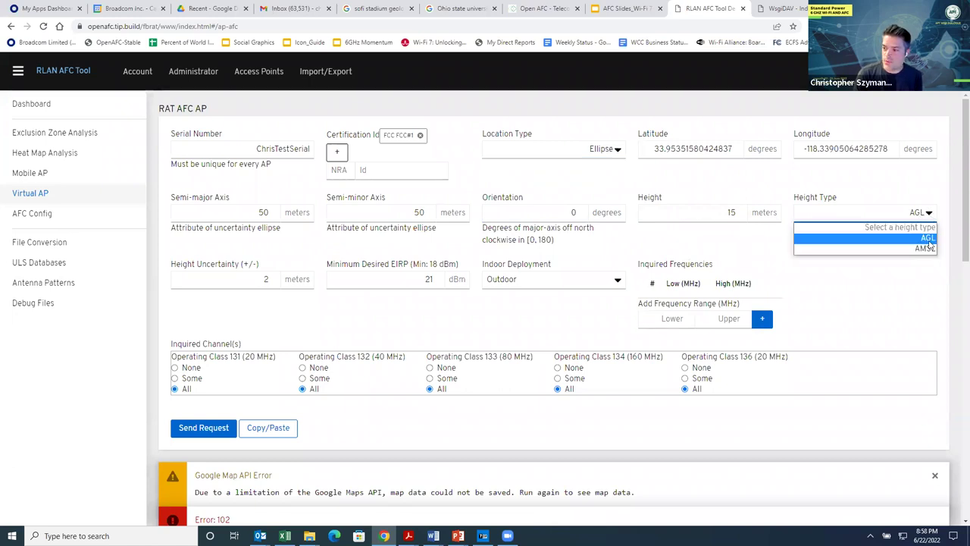
left_click(924, 249)
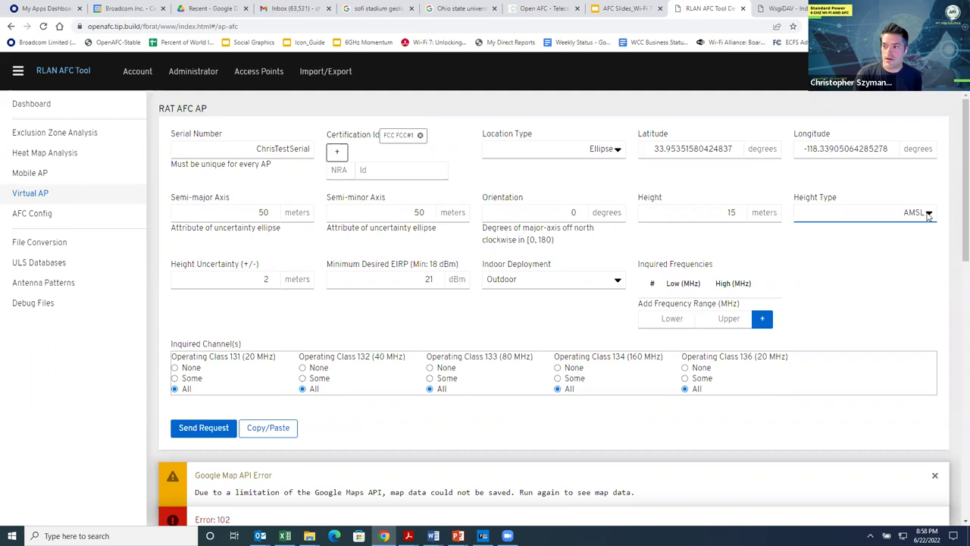
left_click(929, 218)
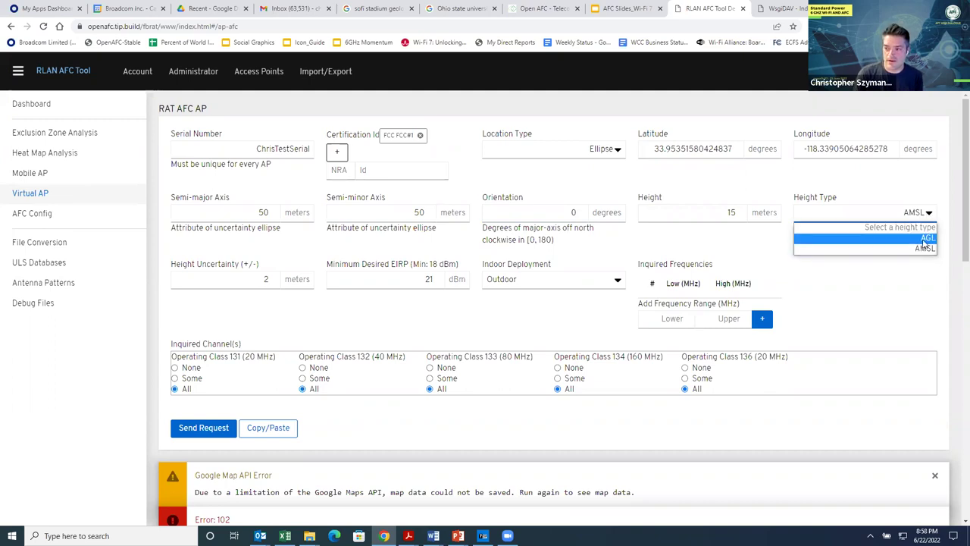
left_click(927, 239)
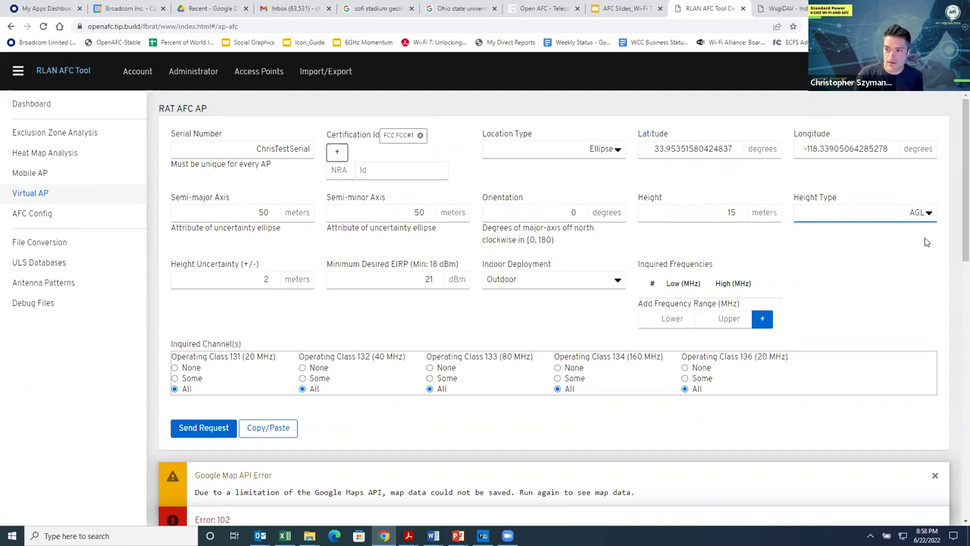
left_click(258, 316)
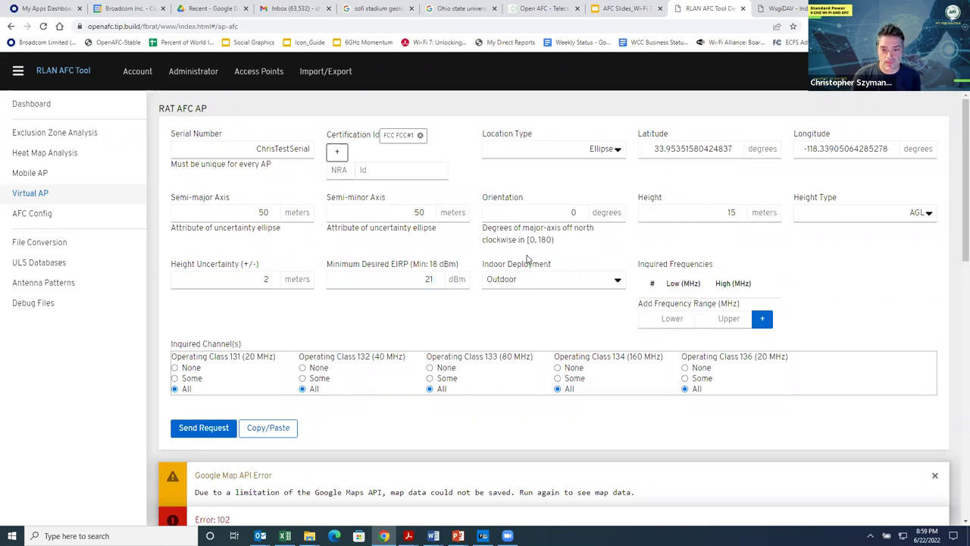
Set the minimum desired EIRP to 24 dBm and send the virtual AP request.
double_click(429, 279)
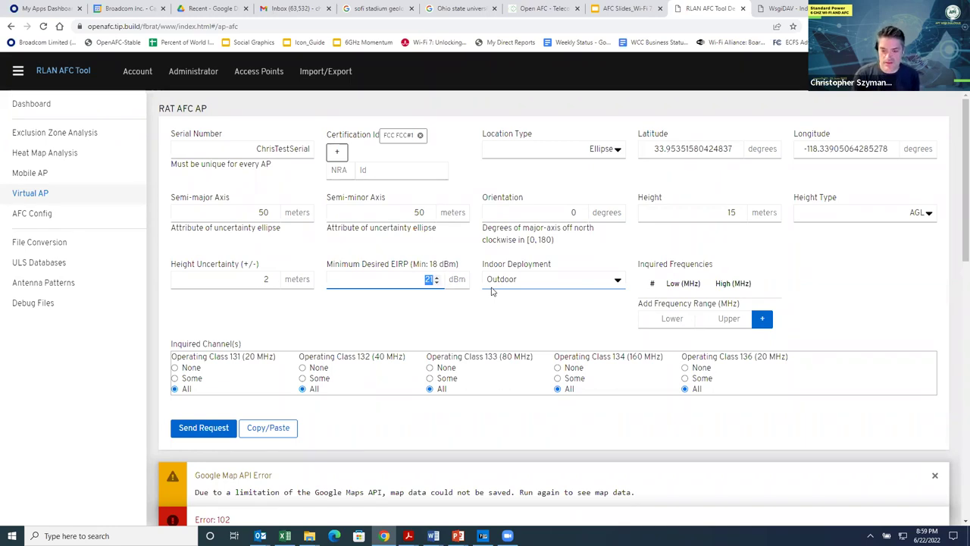
type("24")
left_click(488, 344)
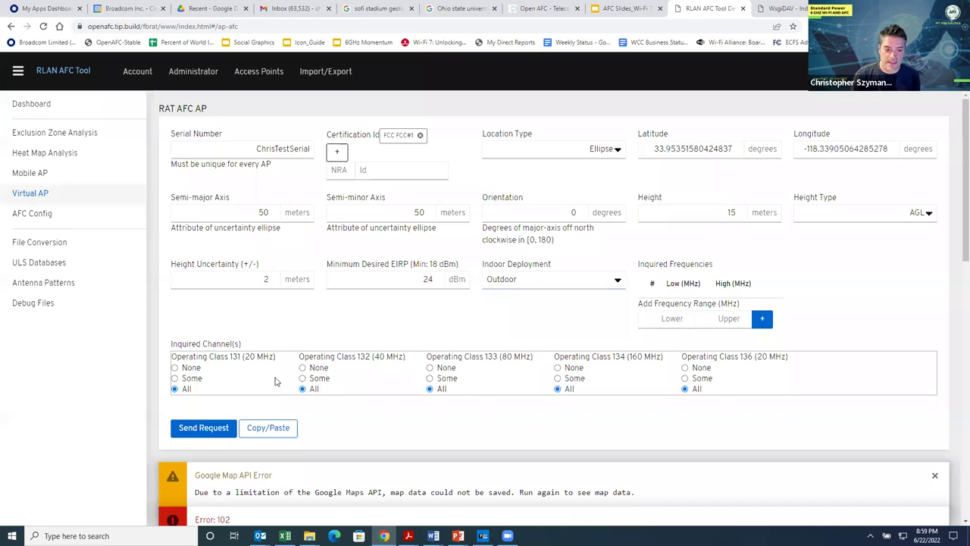
scroll(250, 356, "down", 1)
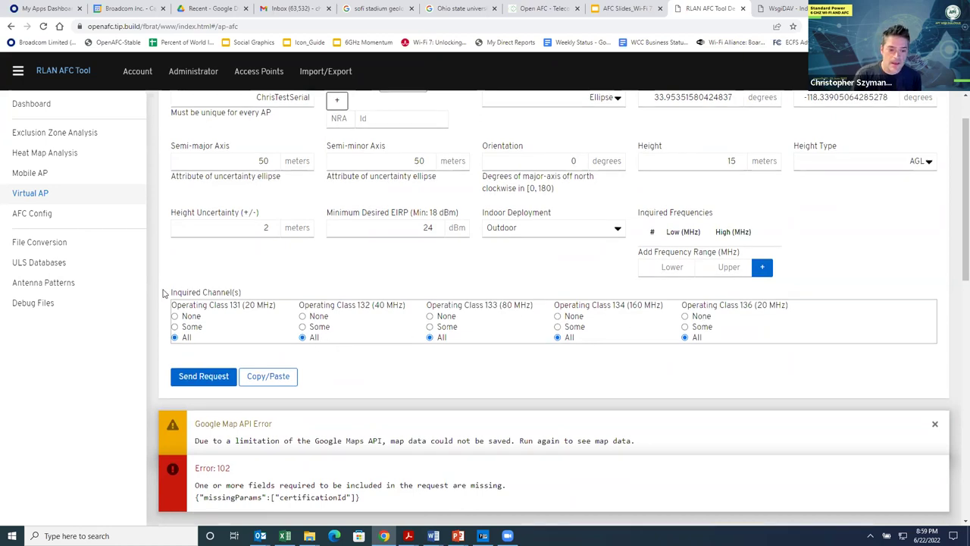
scroll(182, 285, "down", 1)
left_click(201, 277)
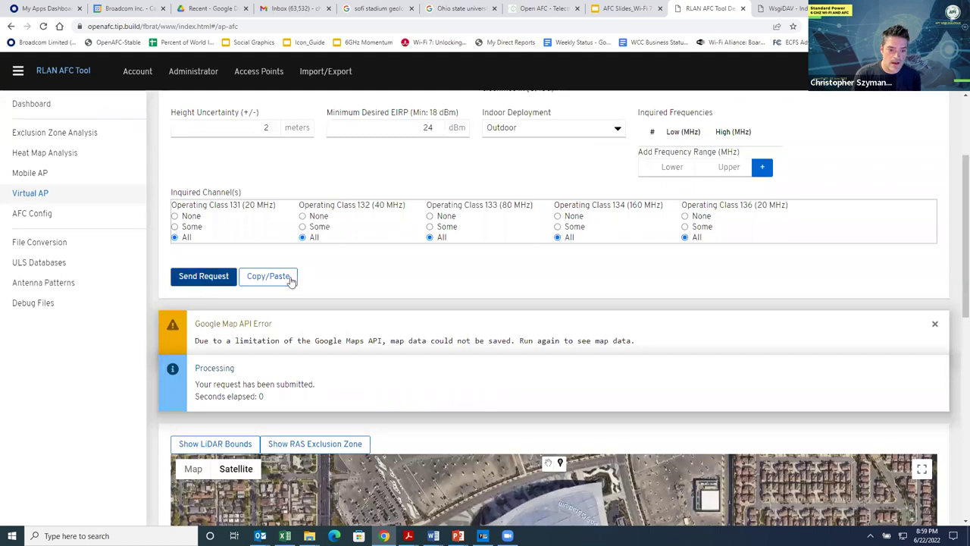
Examine the request's results in the map, the channel availability chart and the maximum EIRP versus frequency graph.
scroll(535, 221, "down", 1)
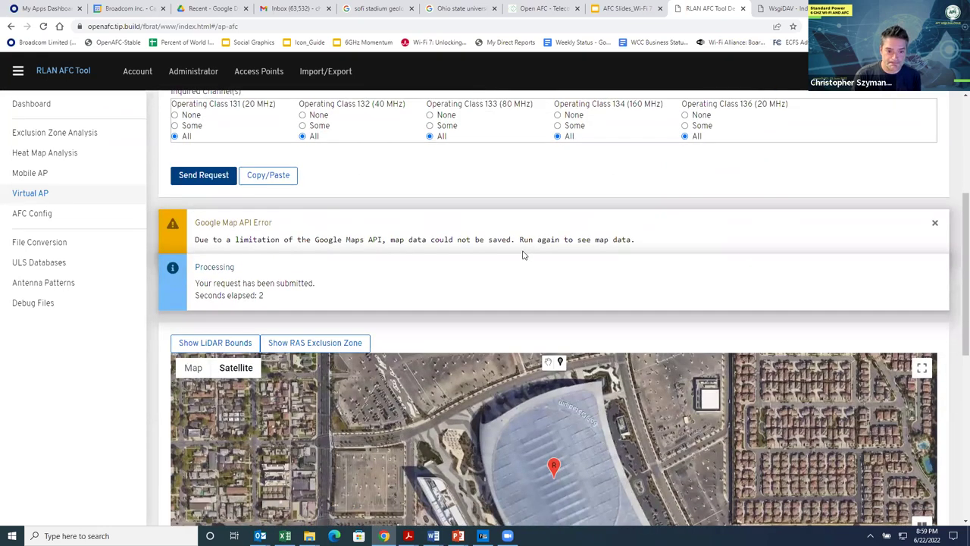
scroll(535, 244, "down", 1)
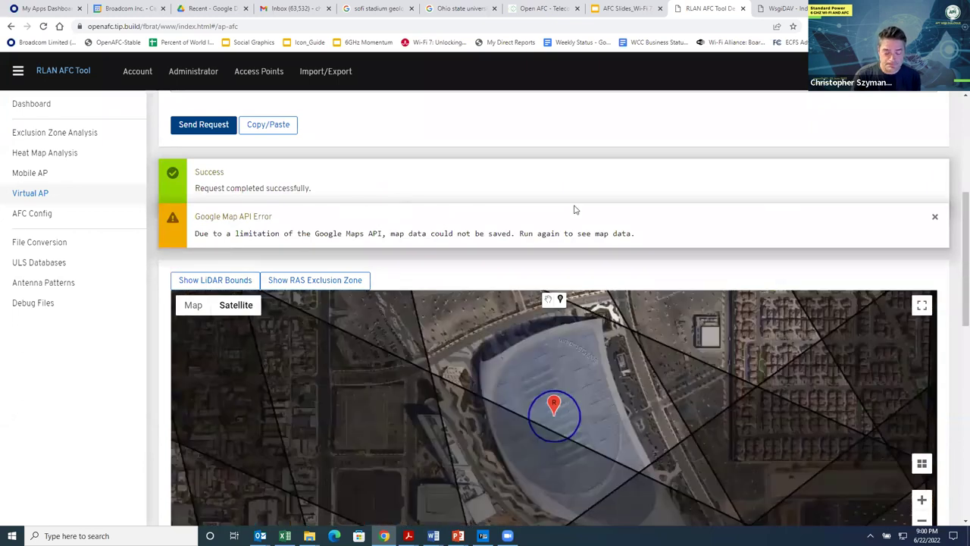
scroll(547, 295, "down", 2)
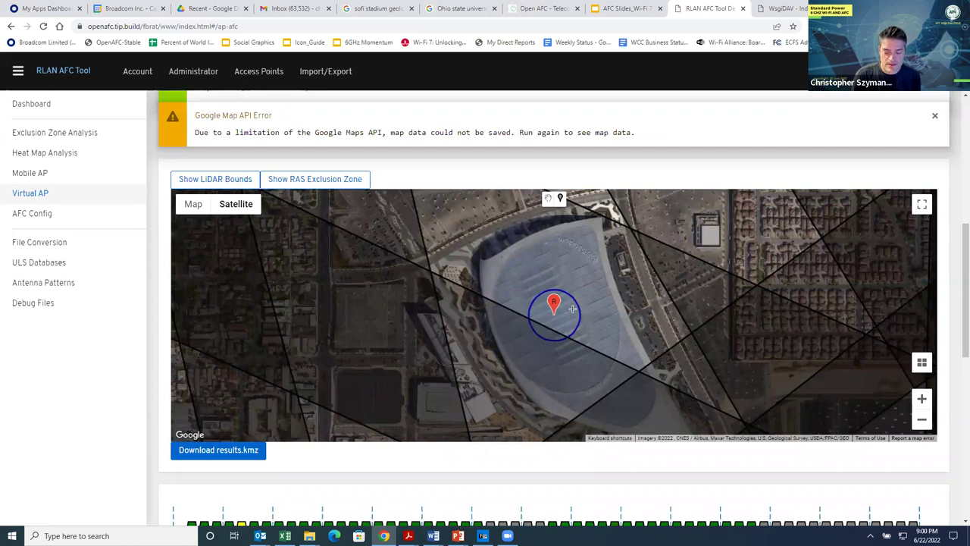
scroll(577, 329, "down", 2)
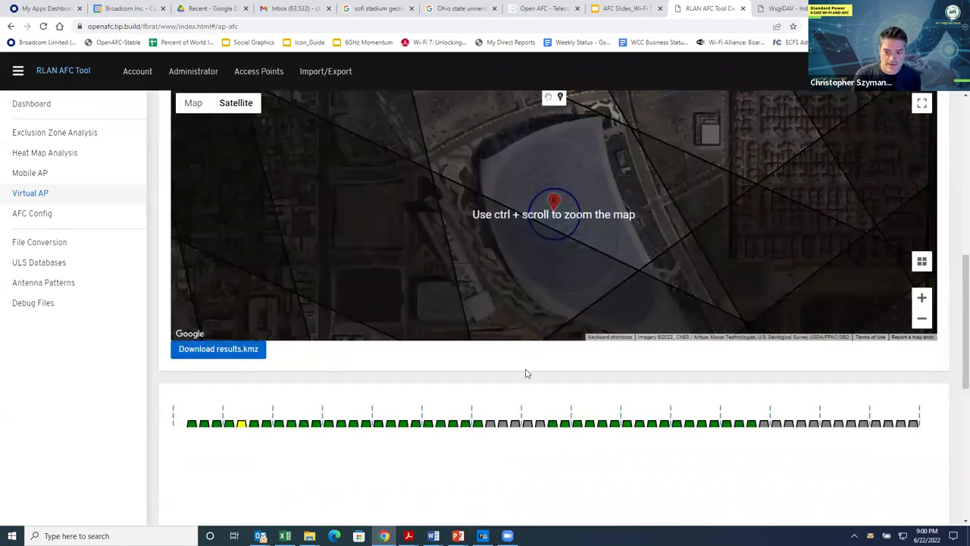
scroll(515, 387, "down", 3)
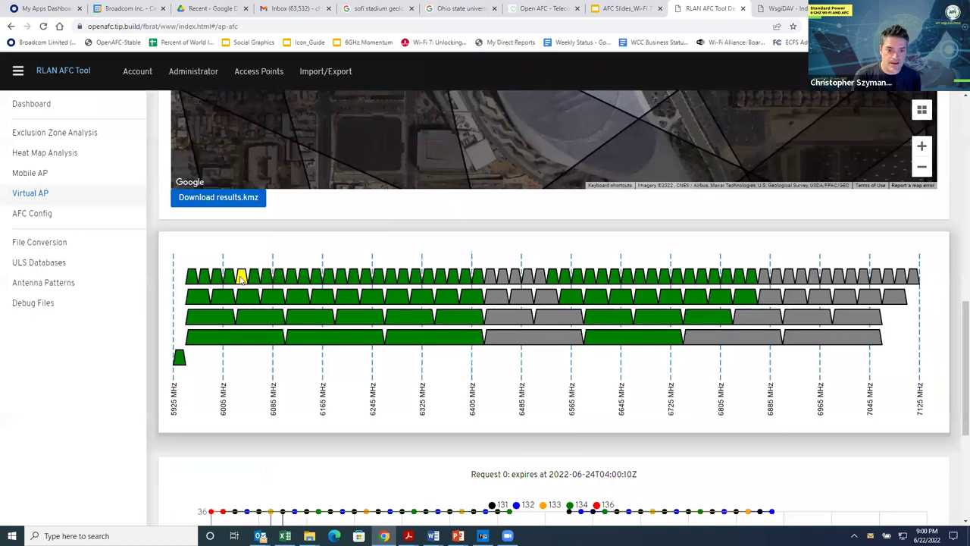
mouse_move(242, 278)
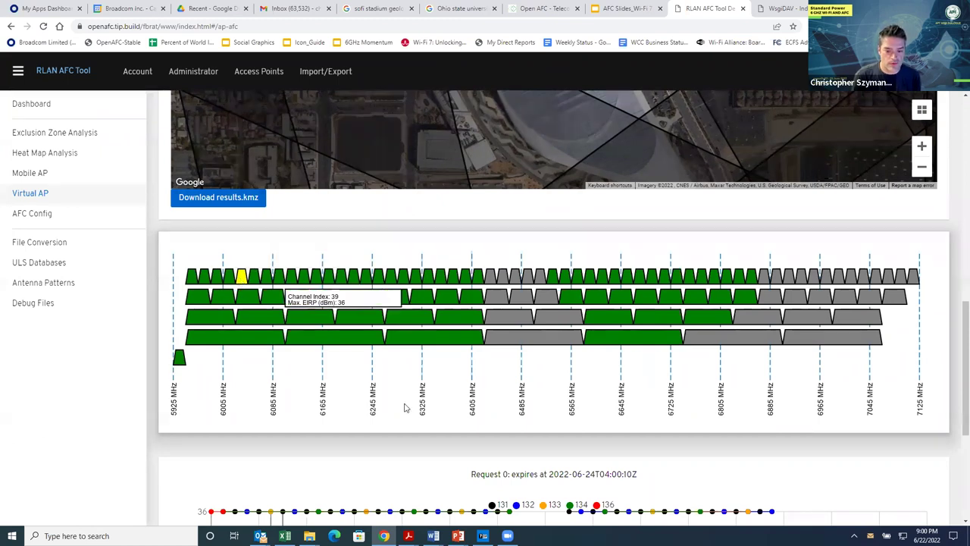
scroll(341, 383, "down", 3)
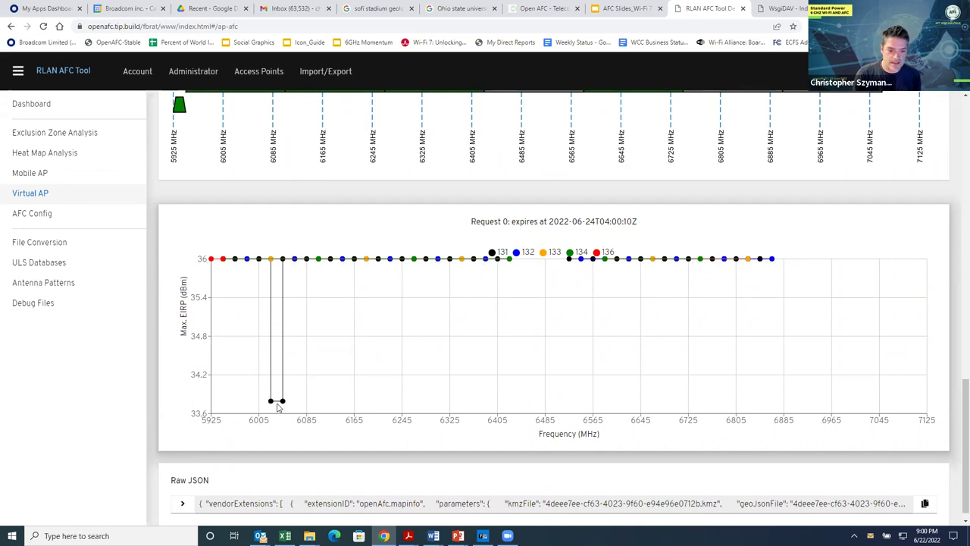
mouse_move(272, 404)
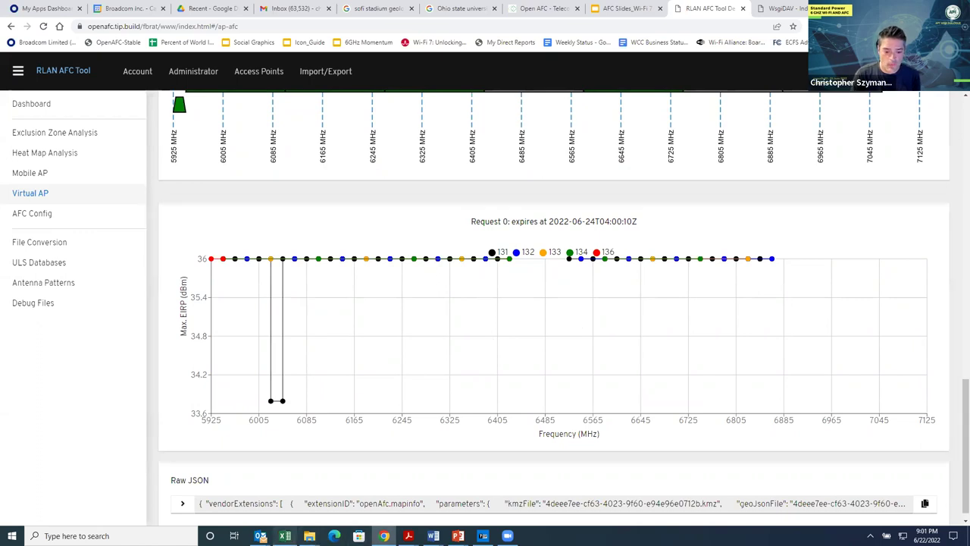
Switch to the exc_thr (25) workbook in Excel and check how many entries the FS_ID column holds.
left_click(285, 536)
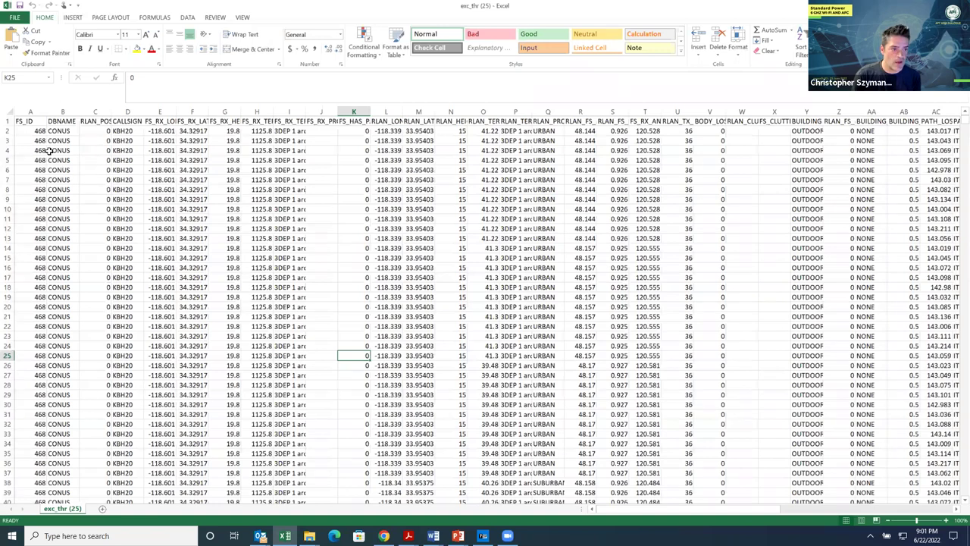
left_click(32, 111)
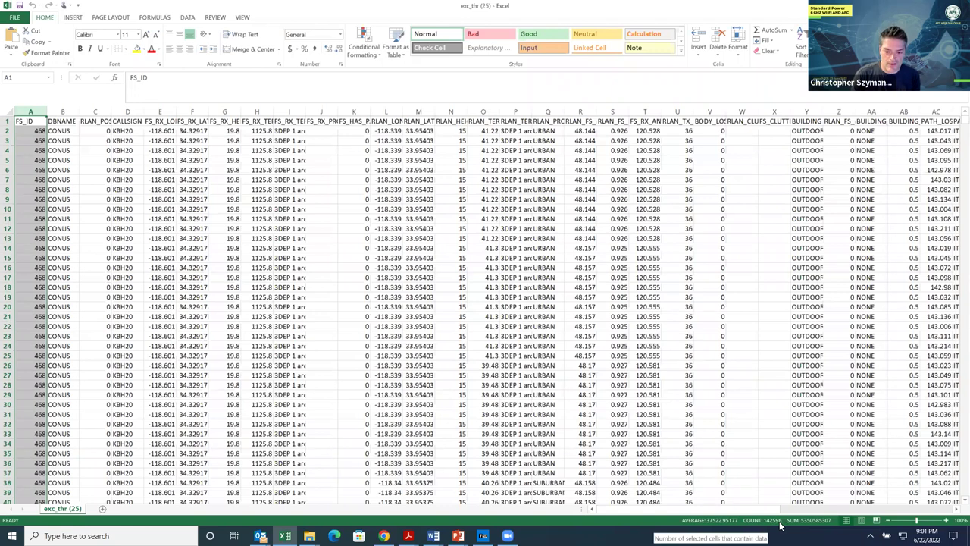
left_click(150, 189)
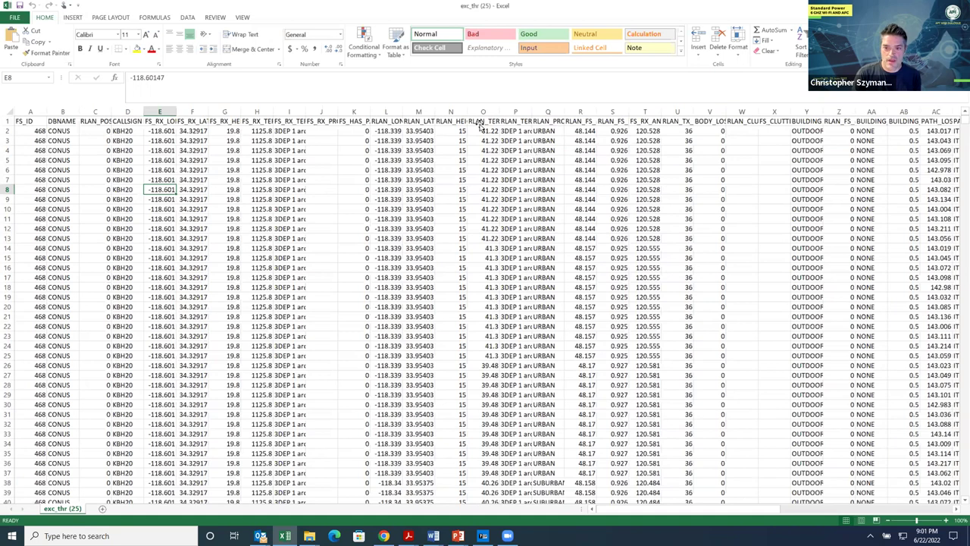
Inspect the RLAN terrain source in column P and the urban or suburban classifications down column Q.
left_click(522, 122)
left_click(521, 130)
left_click(543, 129)
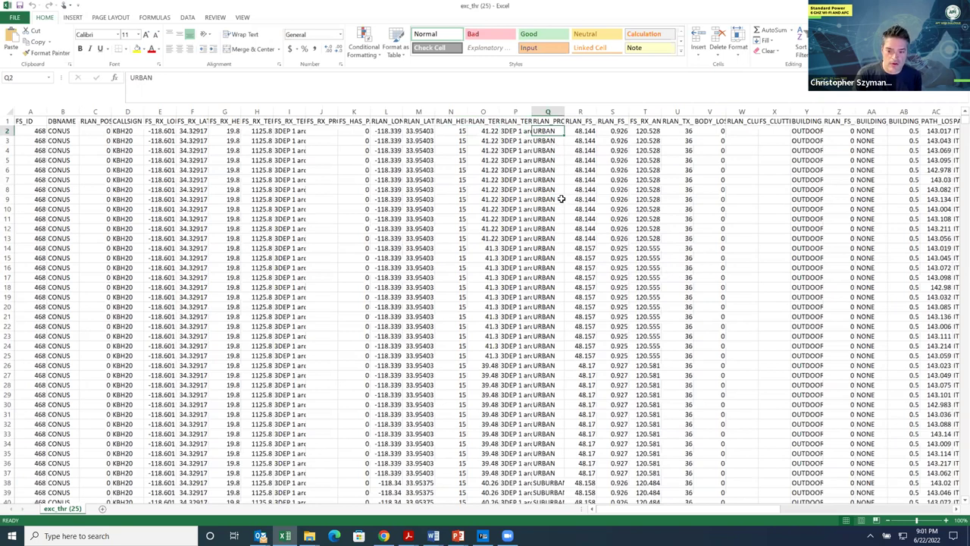
scroll(559, 205, "down", 4)
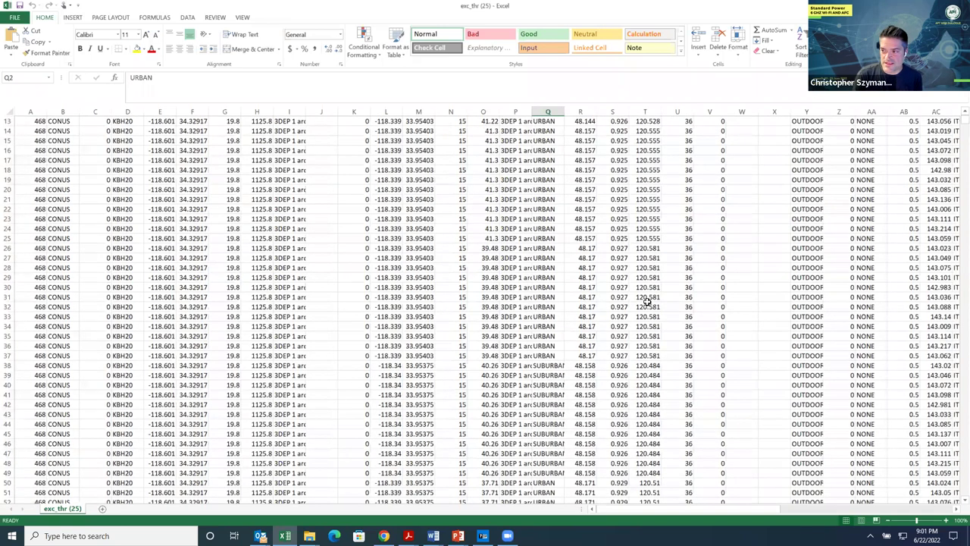
scroll(648, 302, "up", 4)
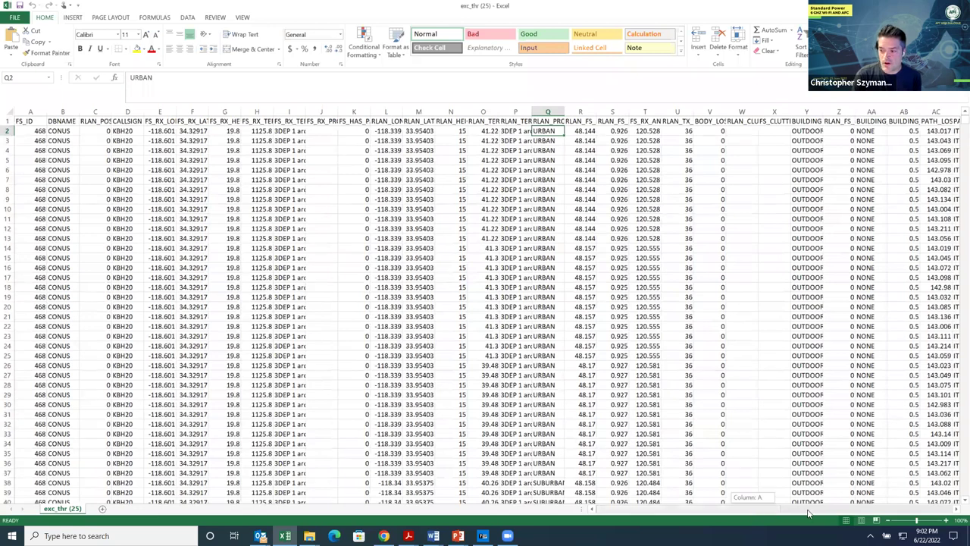
Select the FS I/N (dB) column and look through its values across the rows.
left_click_drag(824, 511, 908, 515)
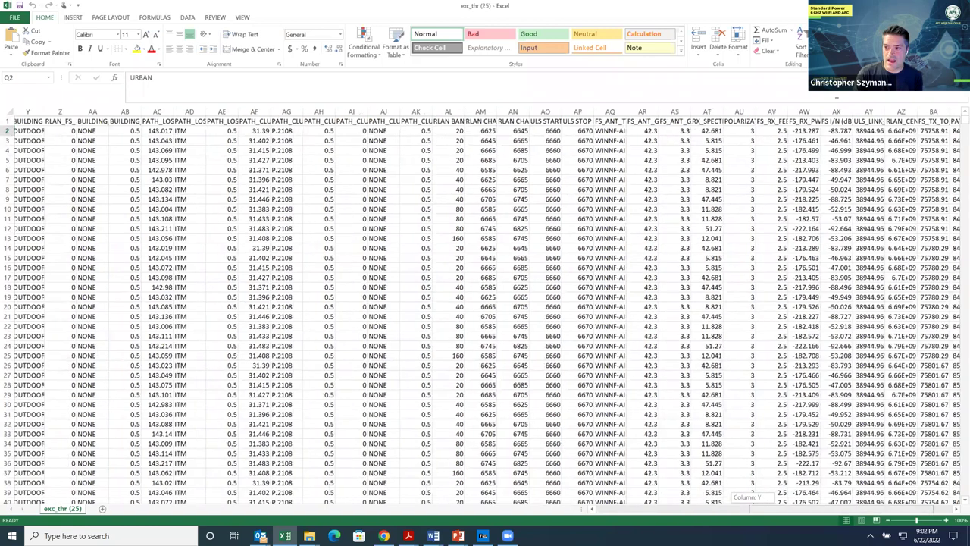
left_click(839, 111)
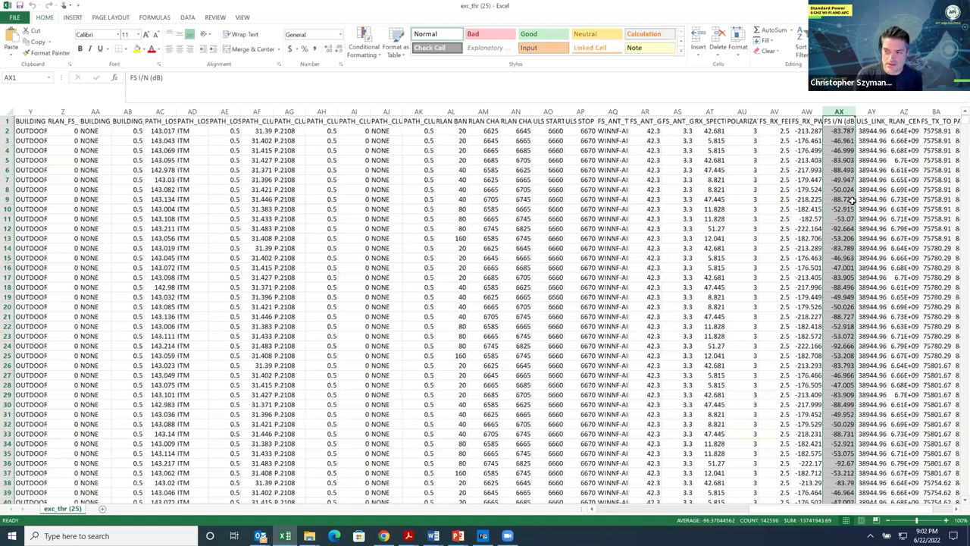
scroll(843, 223, "down", 3)
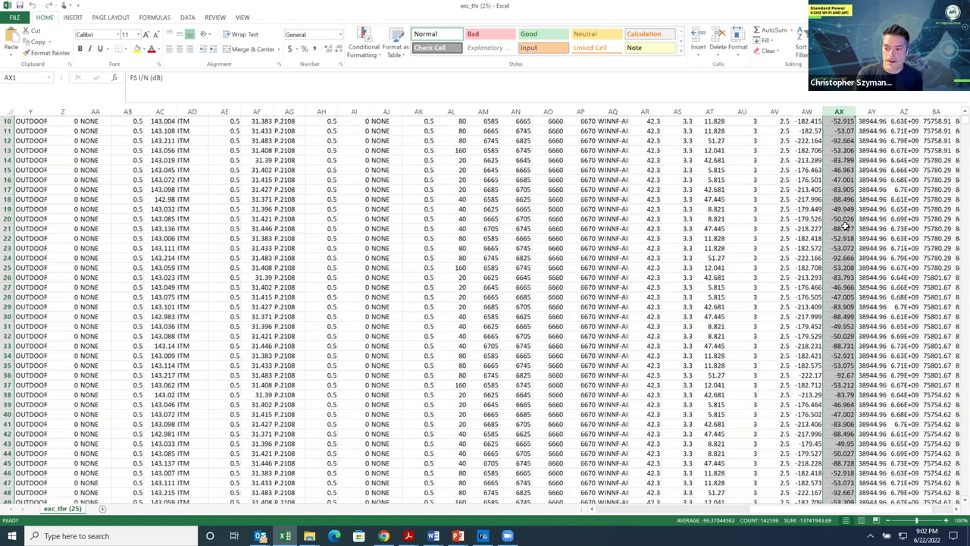
scroll(845, 220, "up", 3)
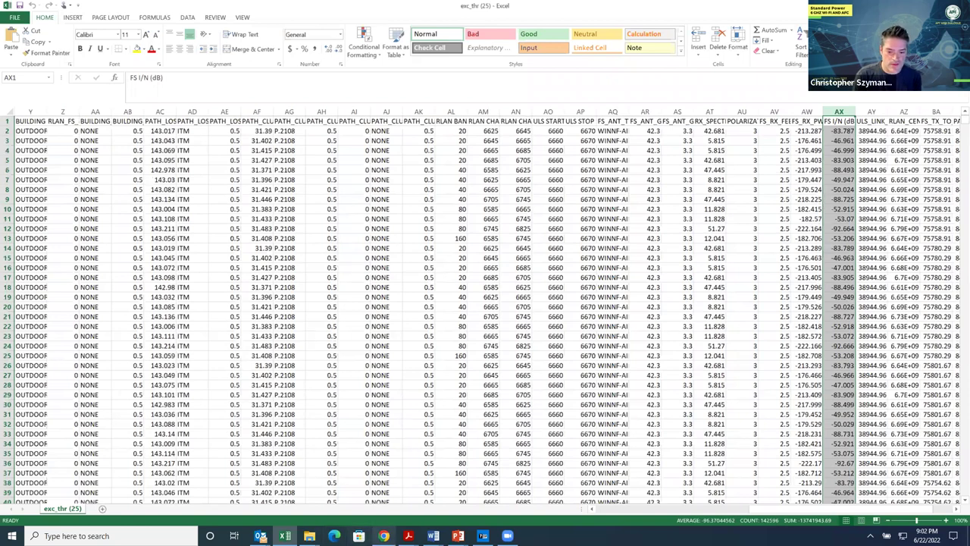
Switch back to the RLAN AFC Tool in Chrome and review the map and the channels' maximum EIRP.
key("alt+Tab")
scroll(250, 253, "up", 6)
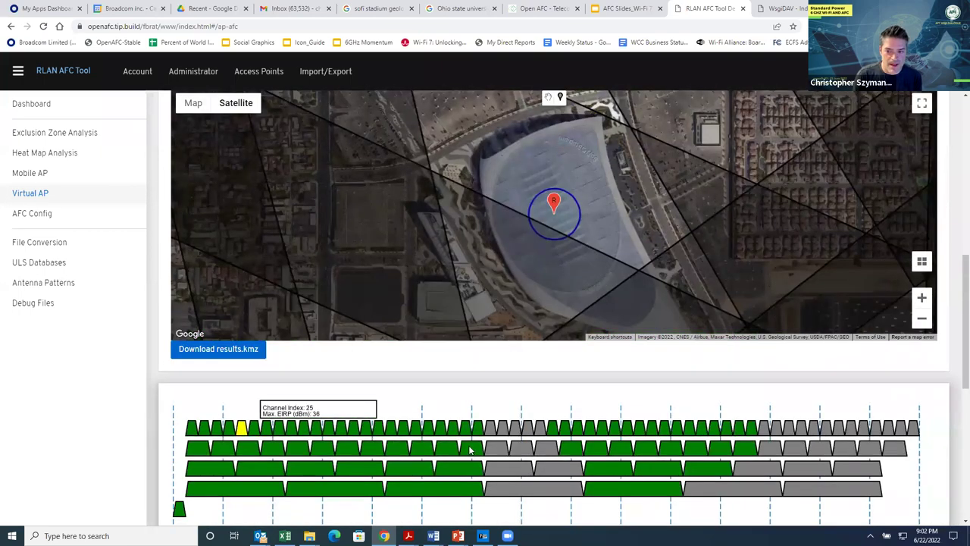
mouse_move(476, 439)
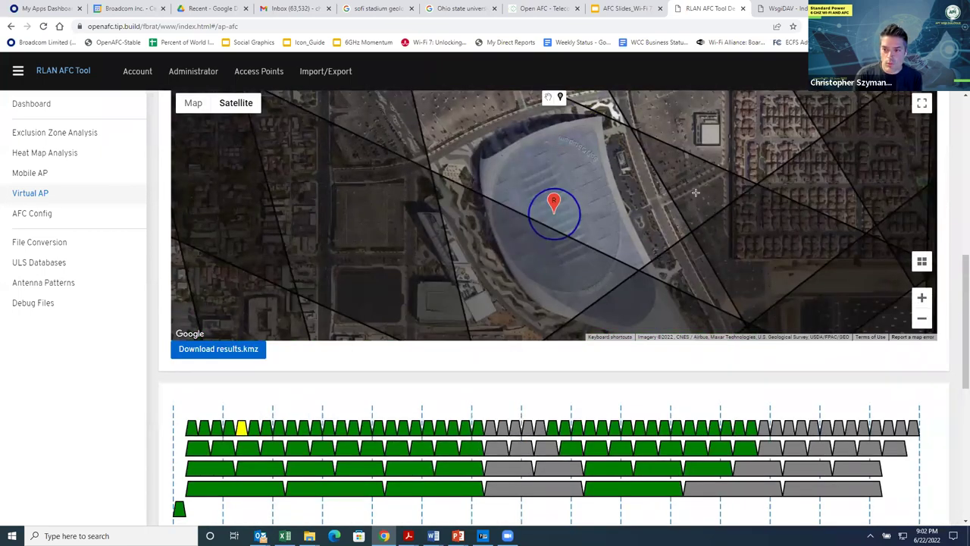
Move the virtual AP from the stadium to the parking lot just southeast of the adjacent lake and send a new request.
left_click(922, 320)
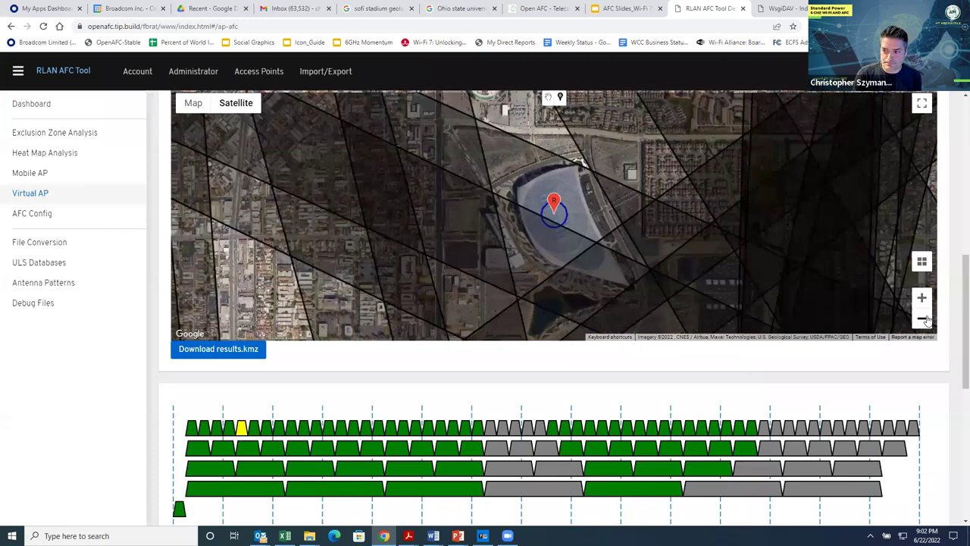
left_click(922, 320)
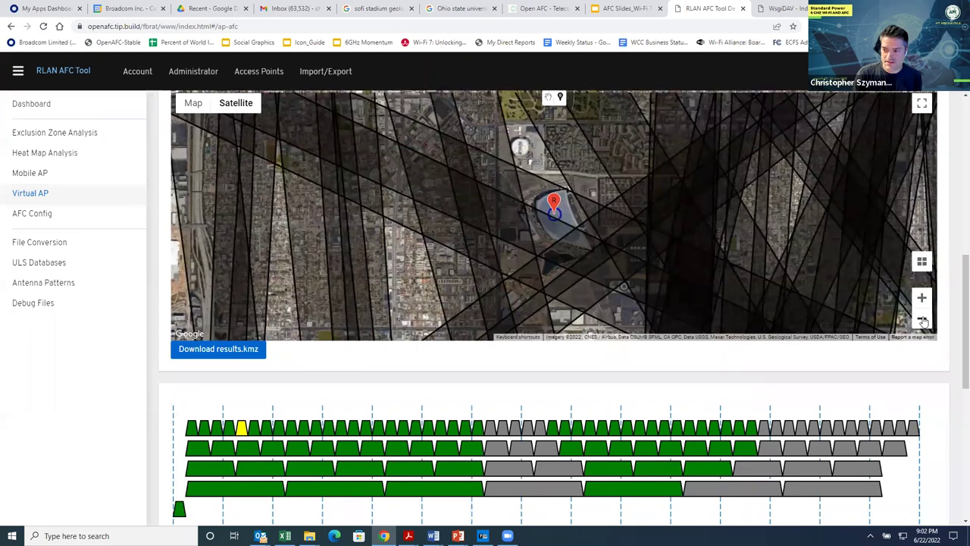
left_click(923, 320)
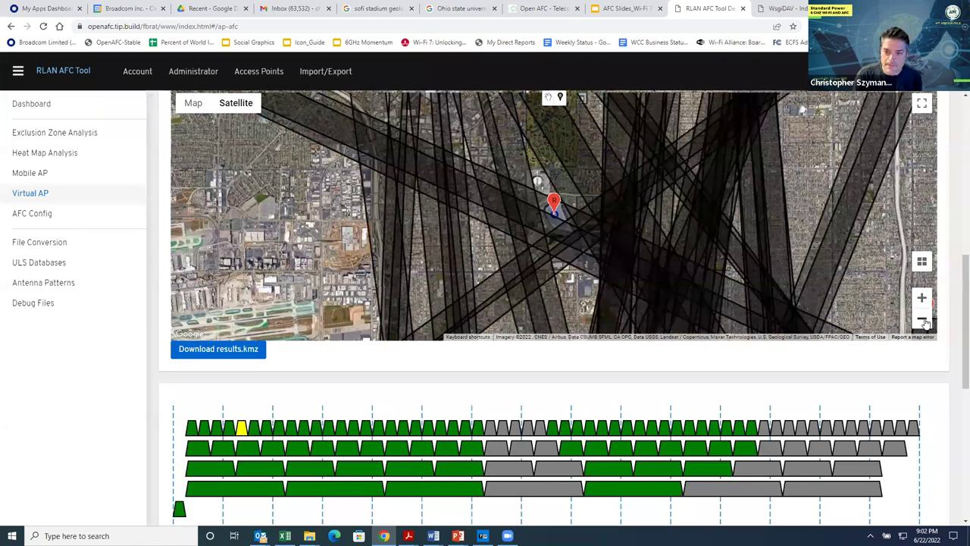
left_click(923, 320)
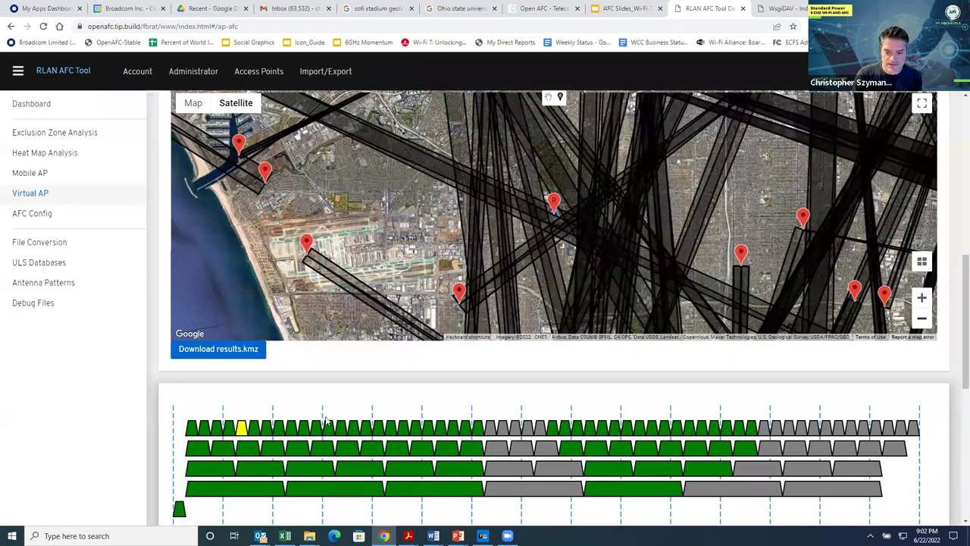
left_click(922, 299)
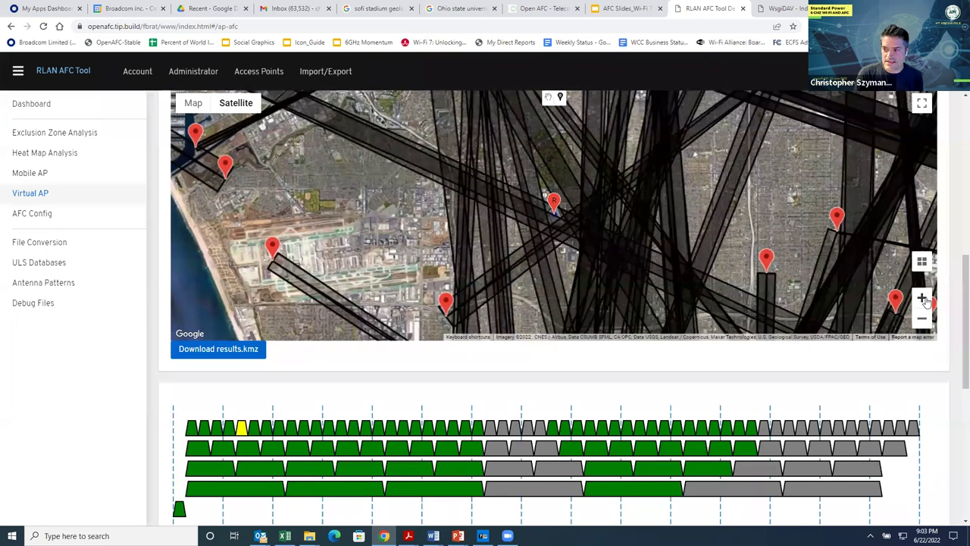
left_click(922, 300)
left_click(922, 300)
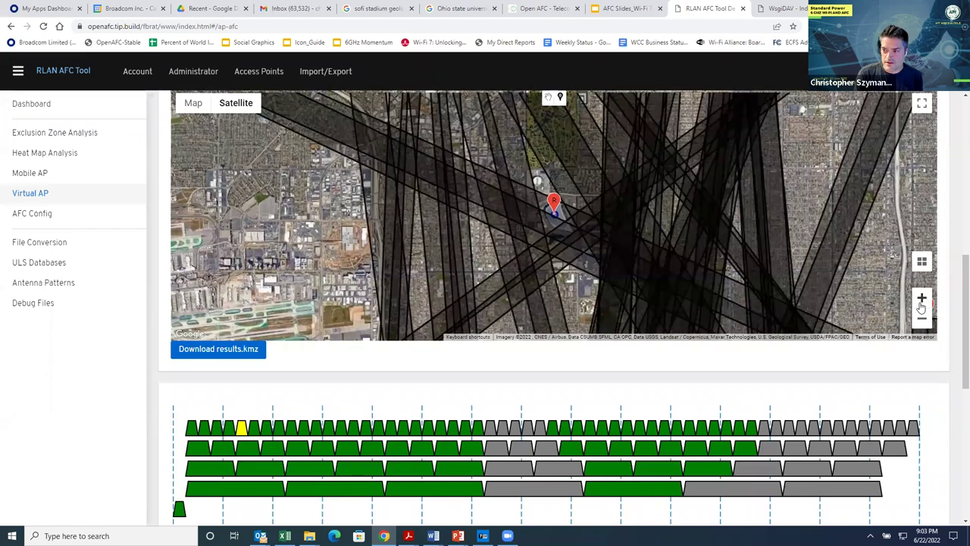
left_click(923, 299)
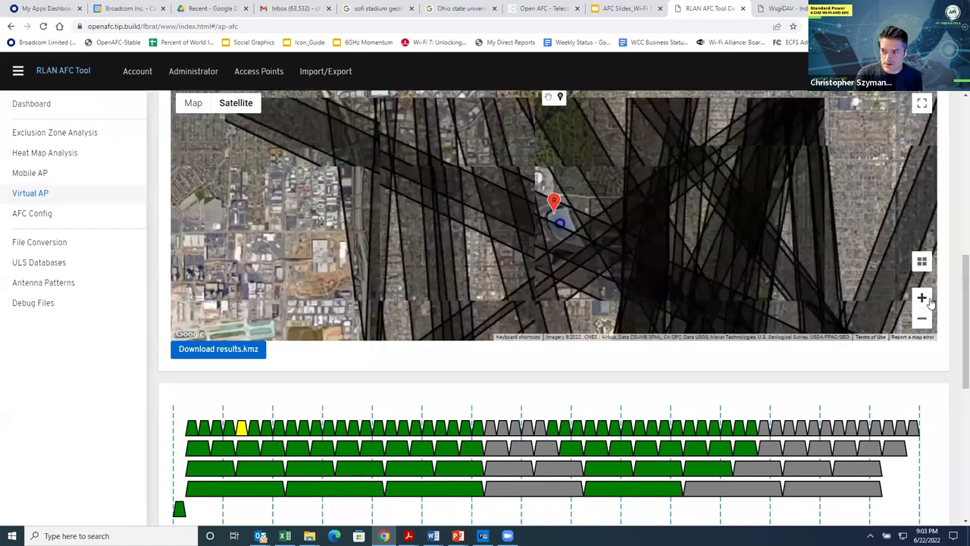
left_click(923, 299)
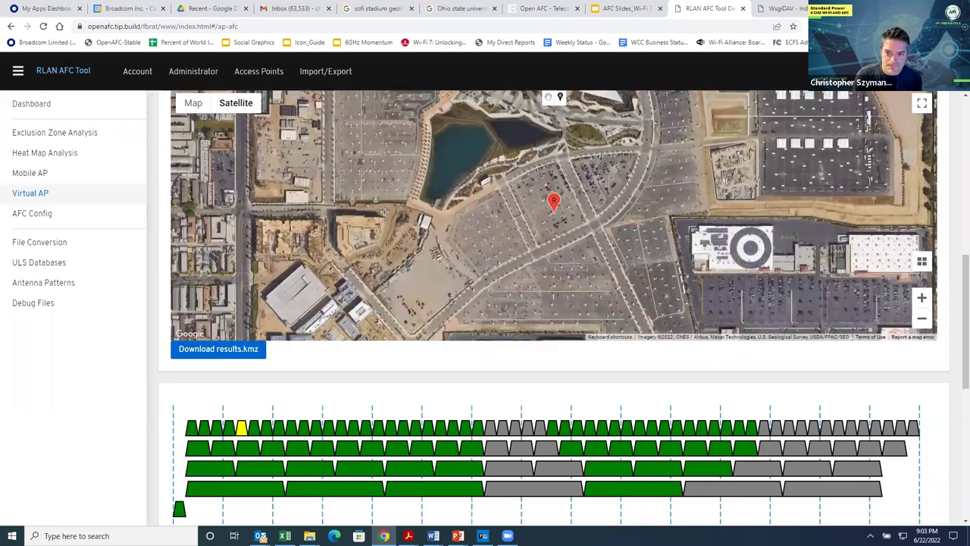
scroll(380, 222, "up", 4)
scroll(468, 282, "up", 3)
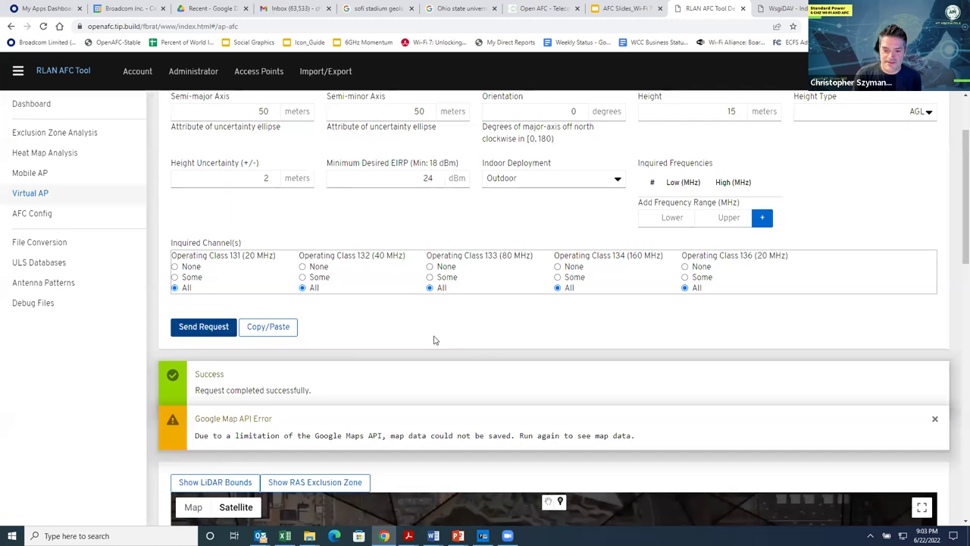
key("Return")
Review the new channel availability chart and check the maximum EIRP of the red 20 MHz channels around 6085 MHz.
scroll(397, 311, "down", 2)
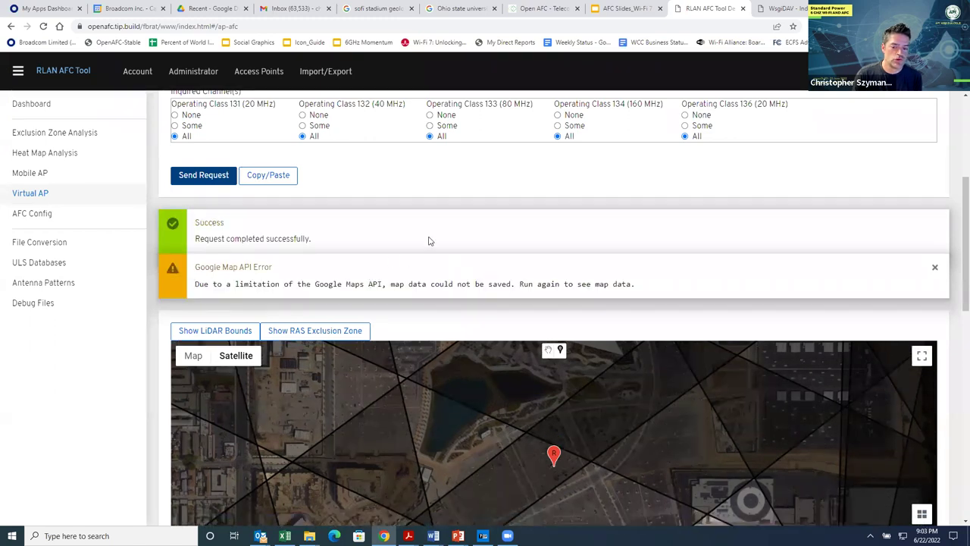
scroll(429, 237, "down", 3)
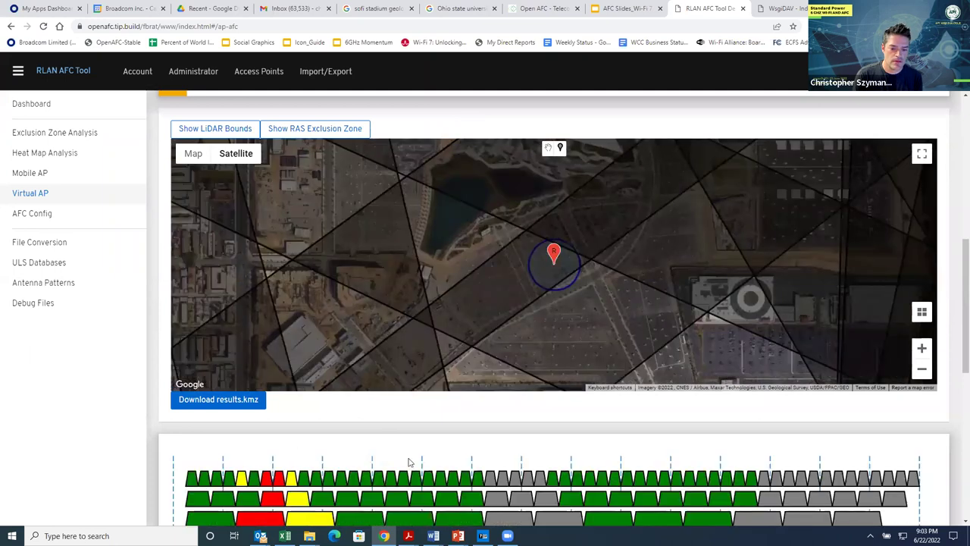
scroll(353, 330, "down", 2)
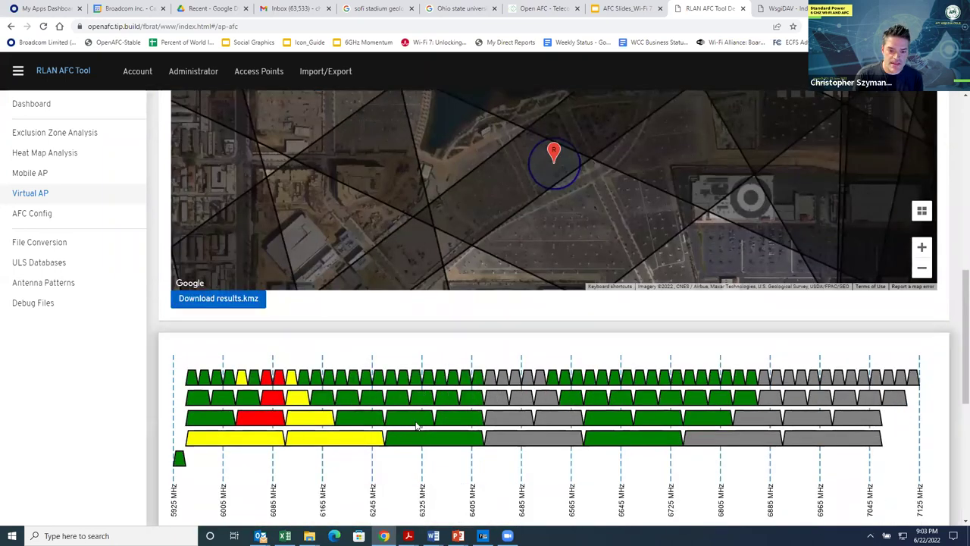
scroll(608, 141, "down", 1)
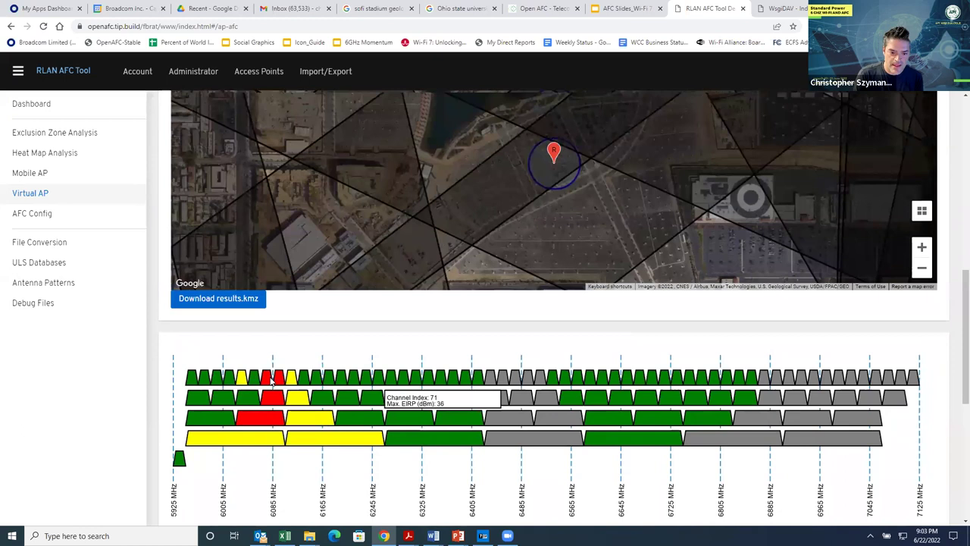
mouse_move(269, 381)
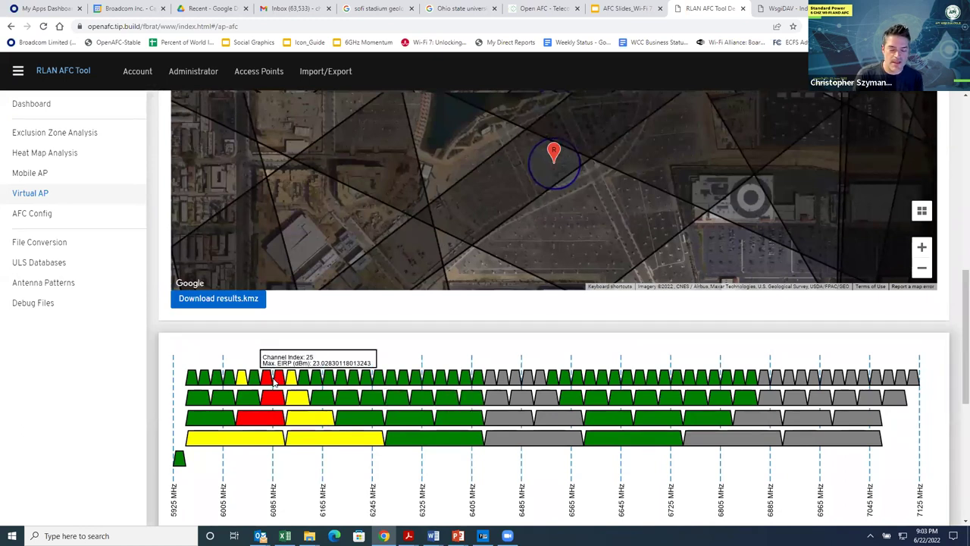
mouse_move(294, 396)
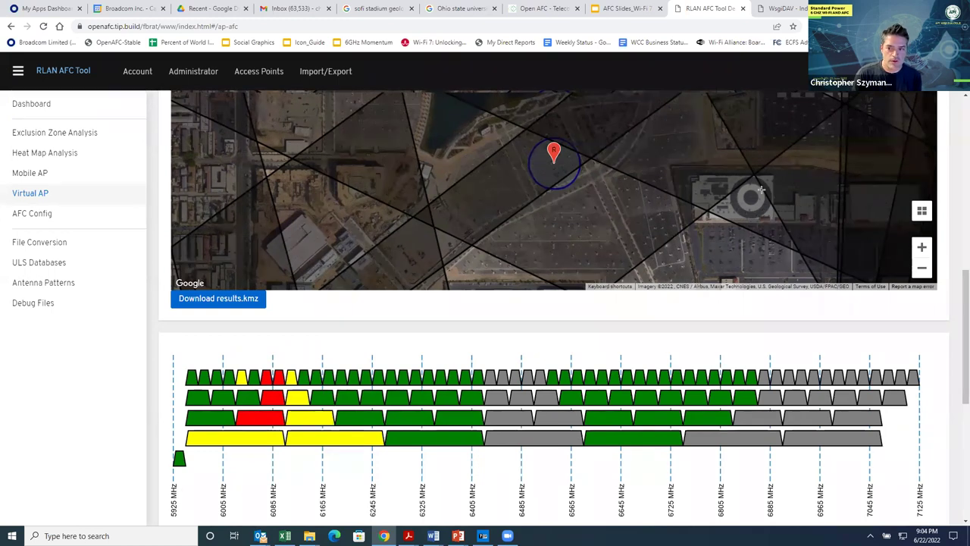
Examine the fixed-service link paths and receiver markers surrounding the parking-lot AP on the satellite map.
left_click(922, 271)
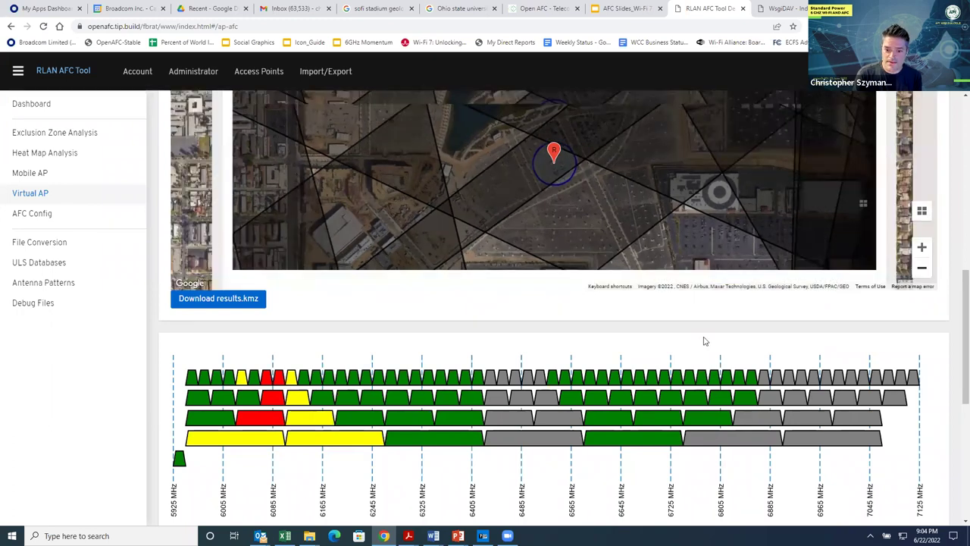
left_click(923, 270)
left_click(924, 270)
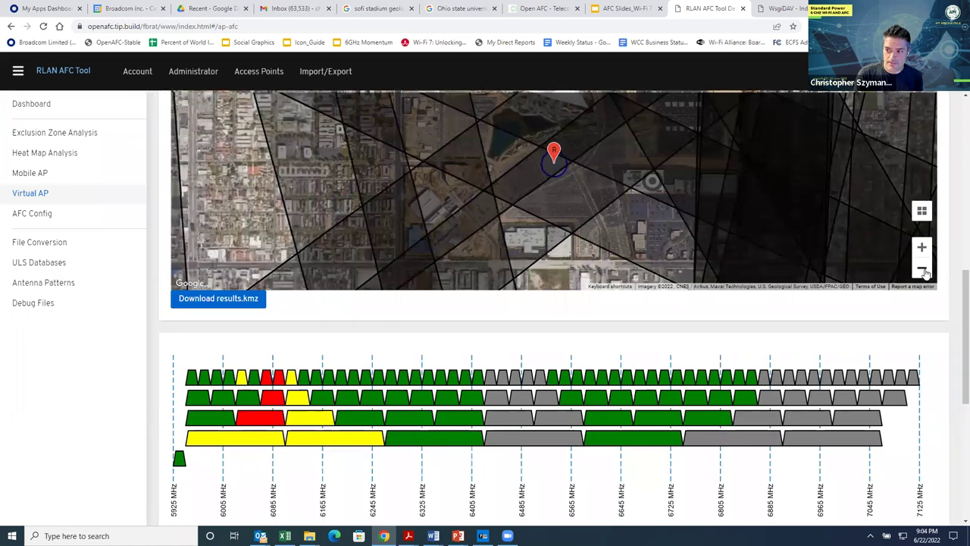
left_click(922, 269)
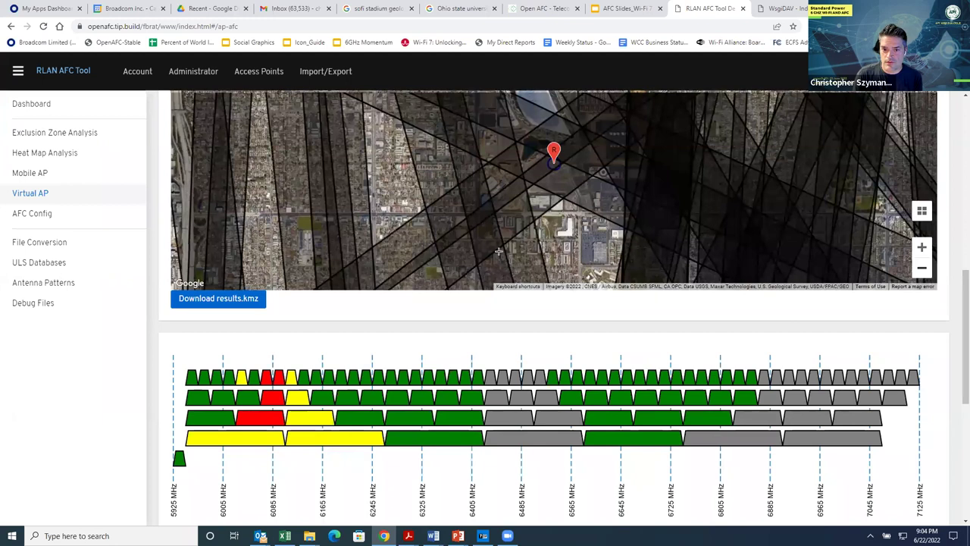
left_click(922, 268)
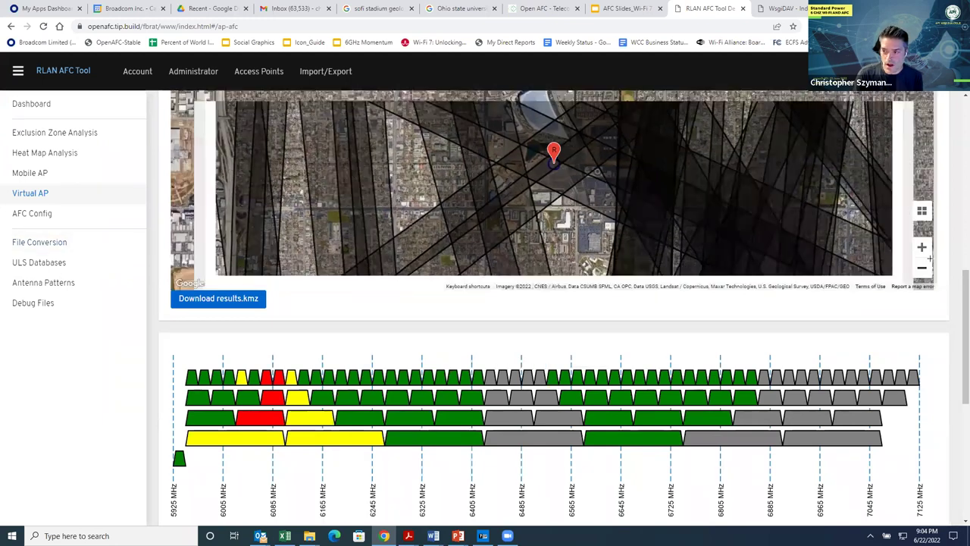
left_click(922, 268)
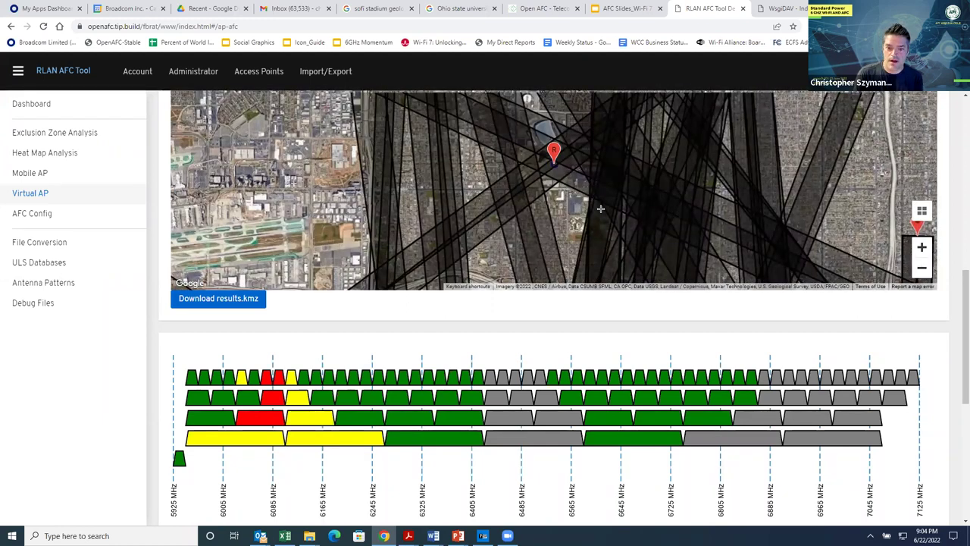
scroll(593, 187, "down", 1)
scroll(748, 199, "down", 1)
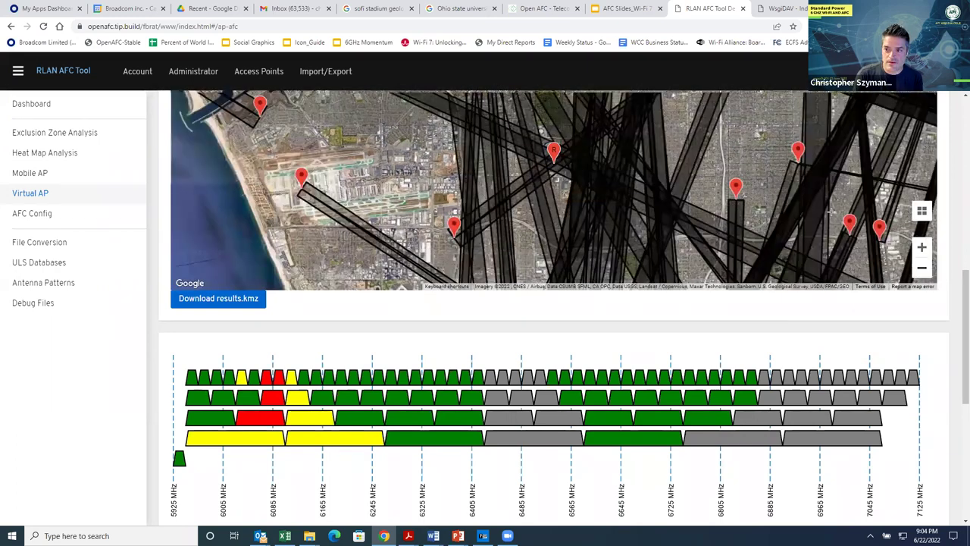
Move the virtual AP to the open hillside just south of a receiver marker and send the request again.
scroll(599, 190, "up", 2)
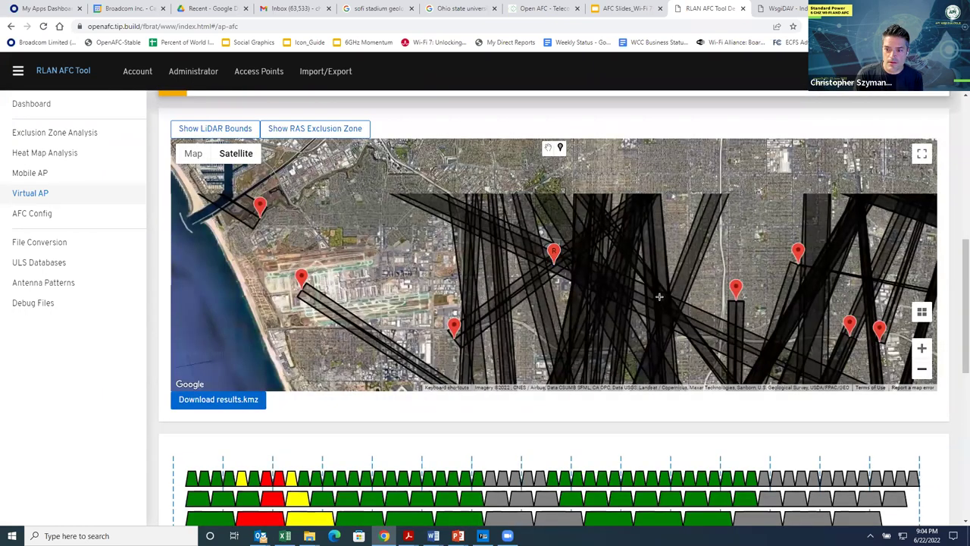
scroll(682, 295, "up", 2)
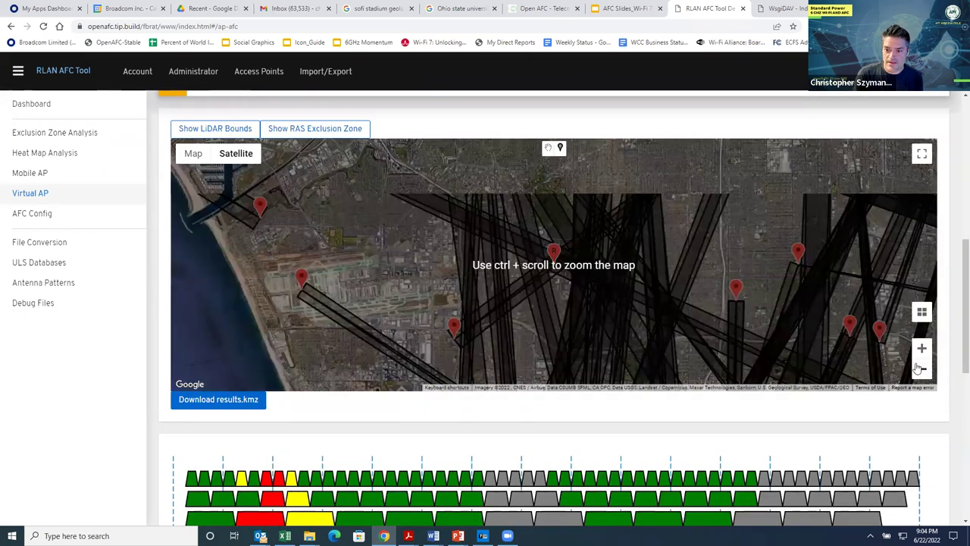
scroll(612, 287, "down", 1)
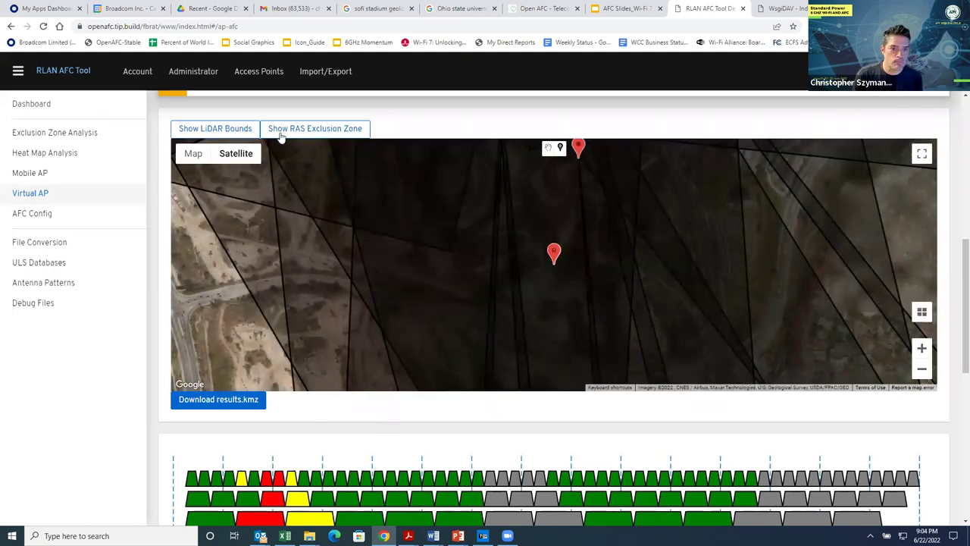
scroll(220, 186, "up", 3)
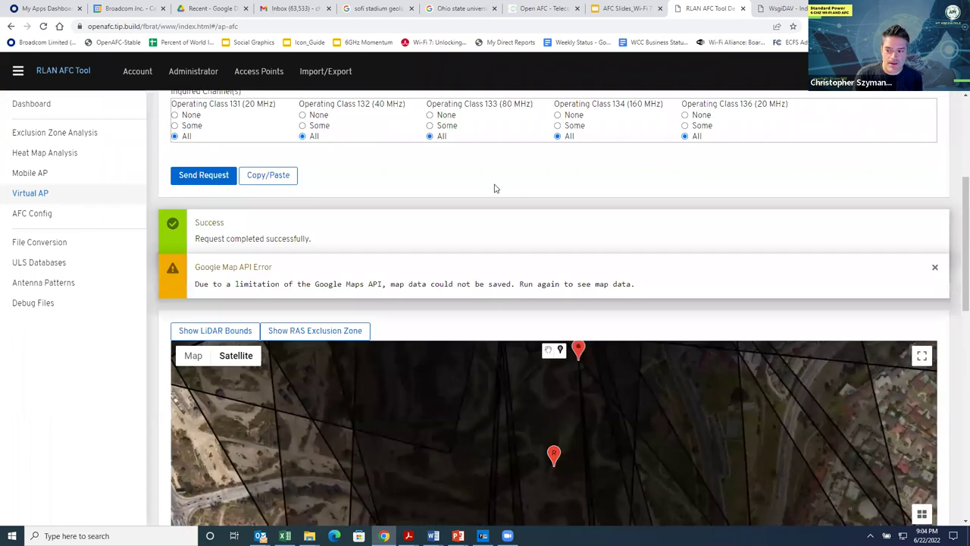
key("Return")
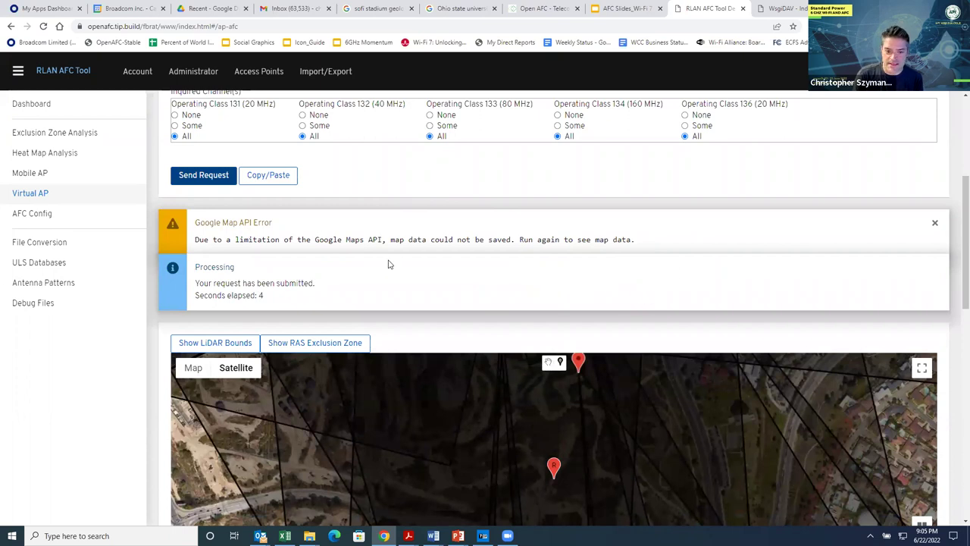
scroll(411, 228, "down", 2)
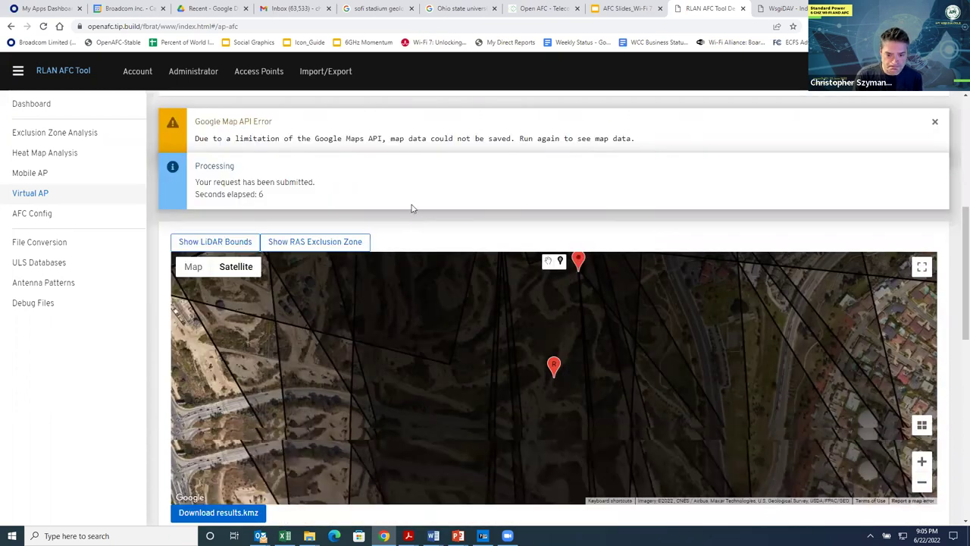